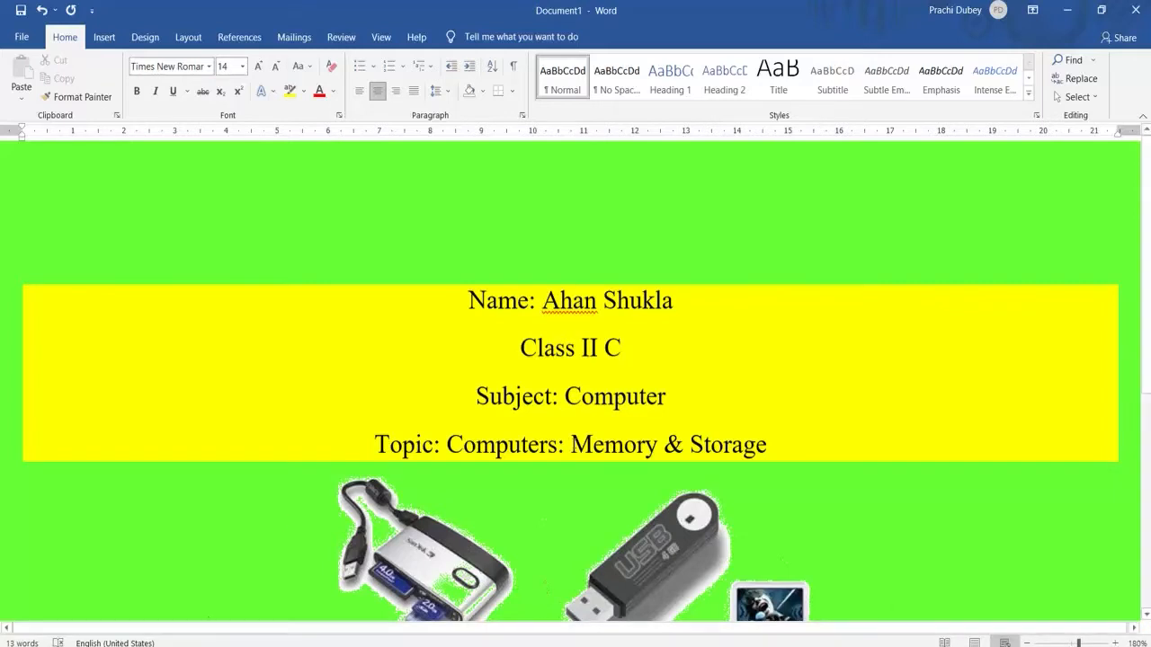
# Create a new blank document
pyautogui.scroll(-5, 431, 301)
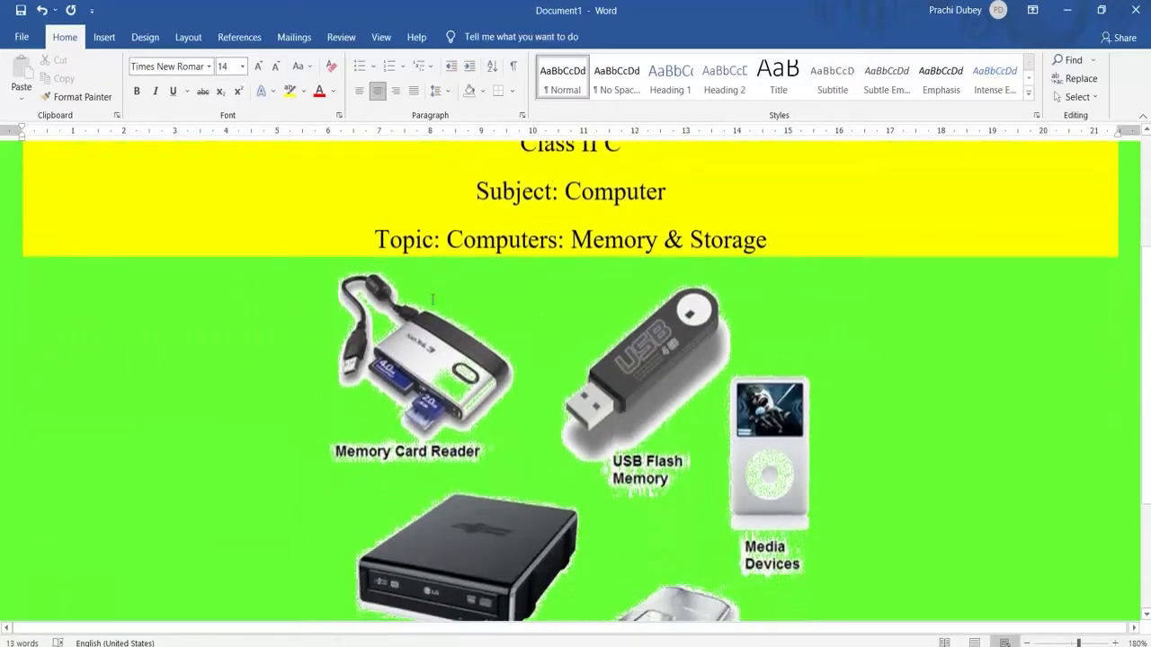
pyautogui.scroll(-2, 426, 299)
pyautogui.scroll(5, 427, 298)
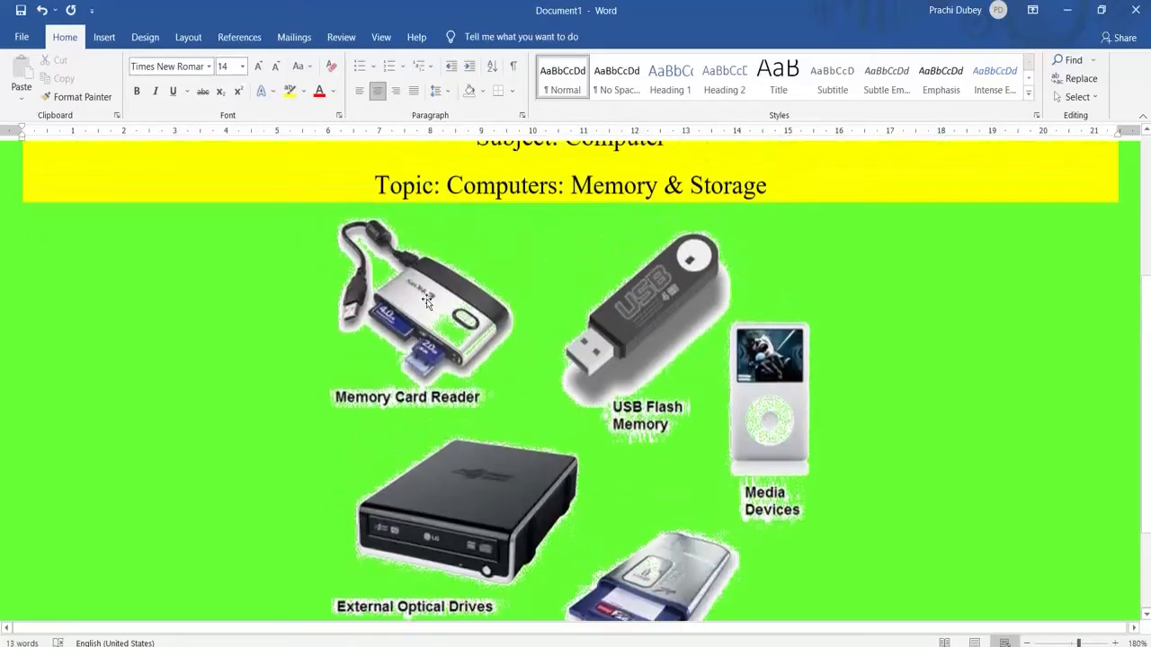
pyautogui.scroll(2, 426, 299)
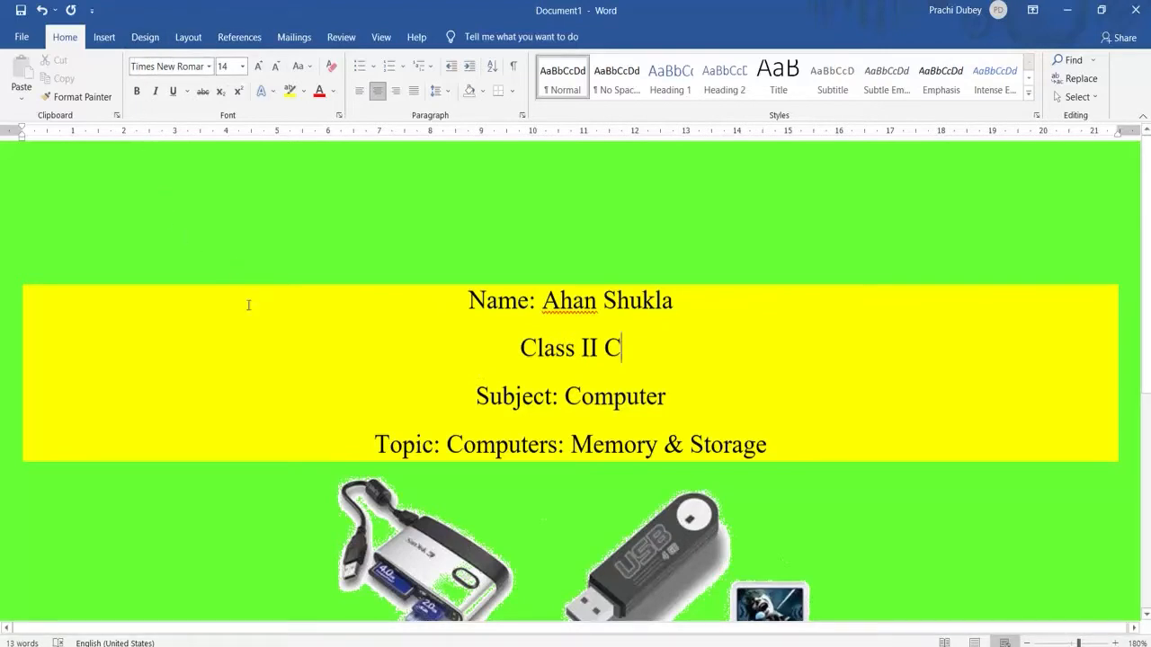
pyautogui.click(18, 38)
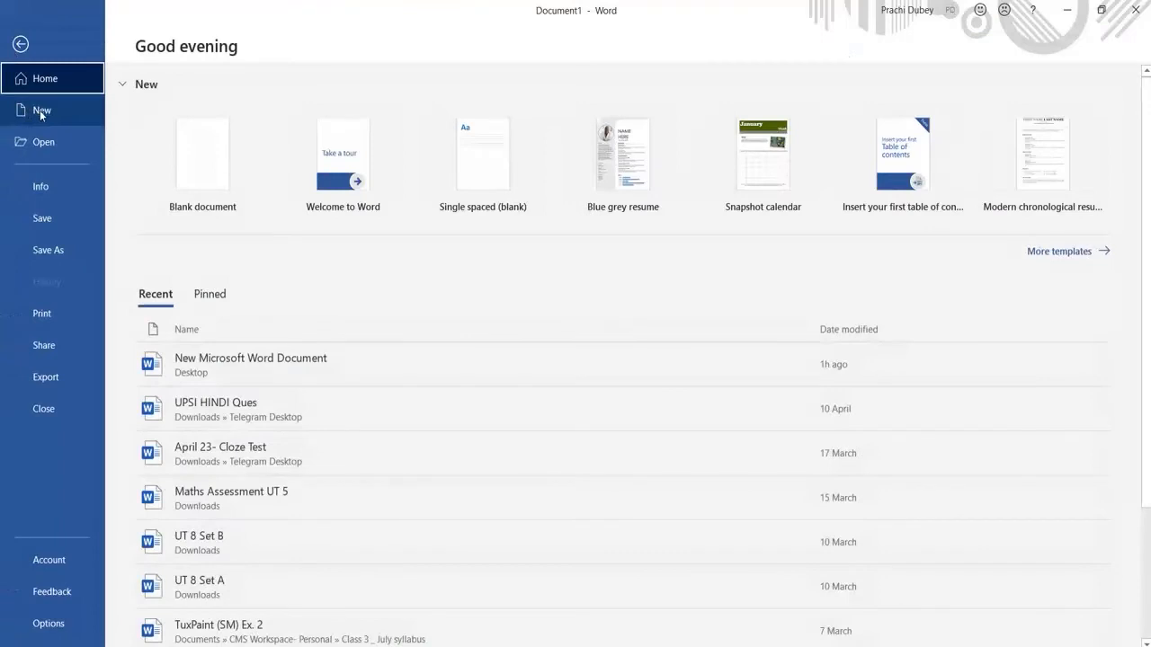
pyautogui.click(41, 112)
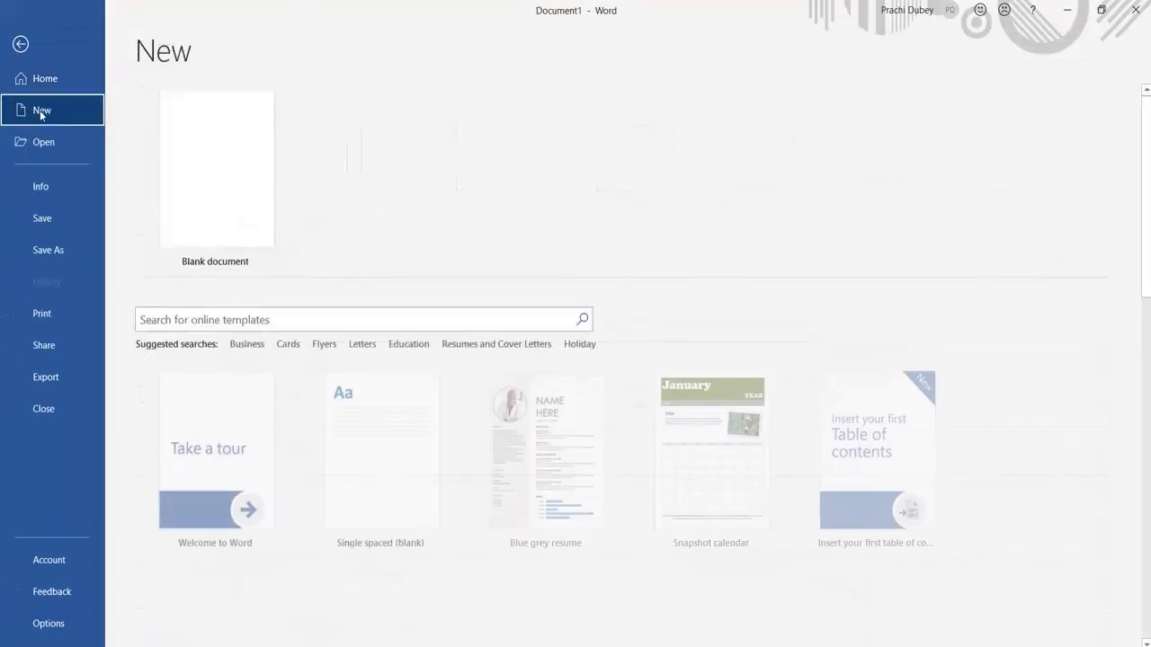
pyautogui.click(212, 184)
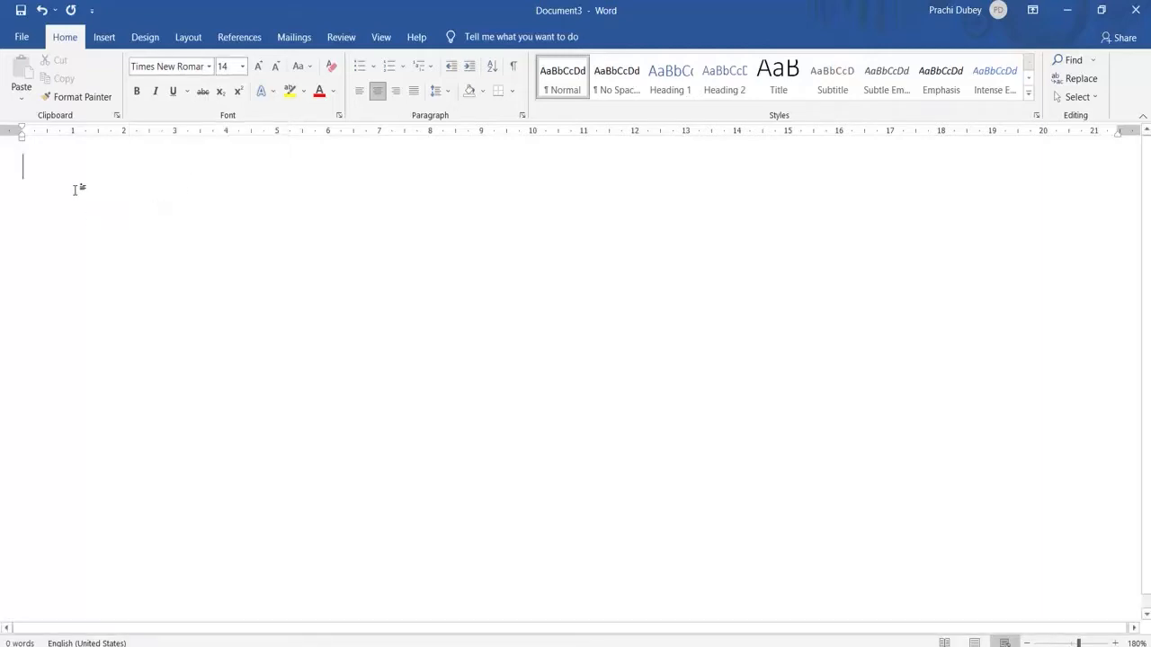
# Set the text font to Times New Roman at size 14 in the blank document
pyautogui.click(242, 67)
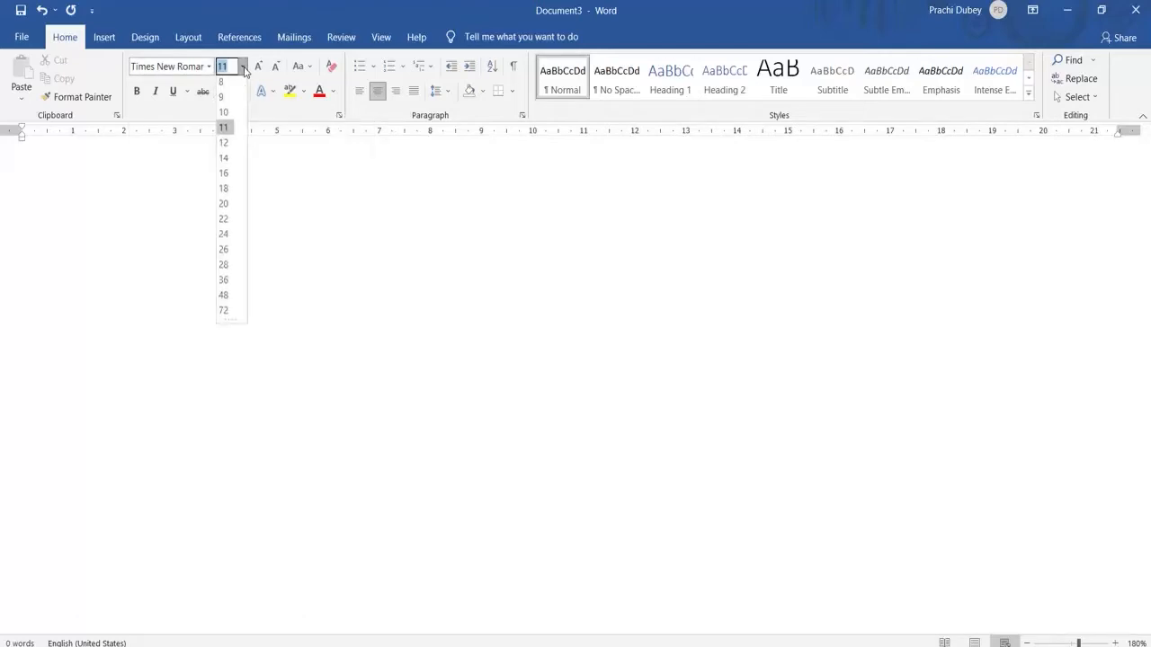
pyautogui.click(231, 130)
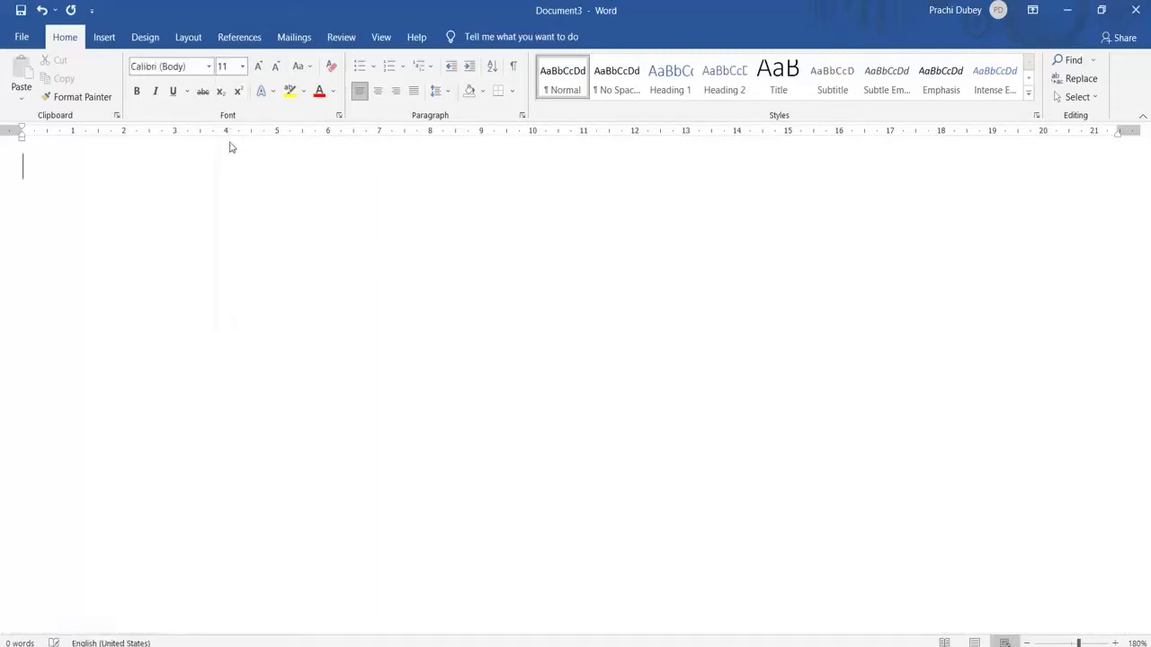
pyautogui.click(243, 66)
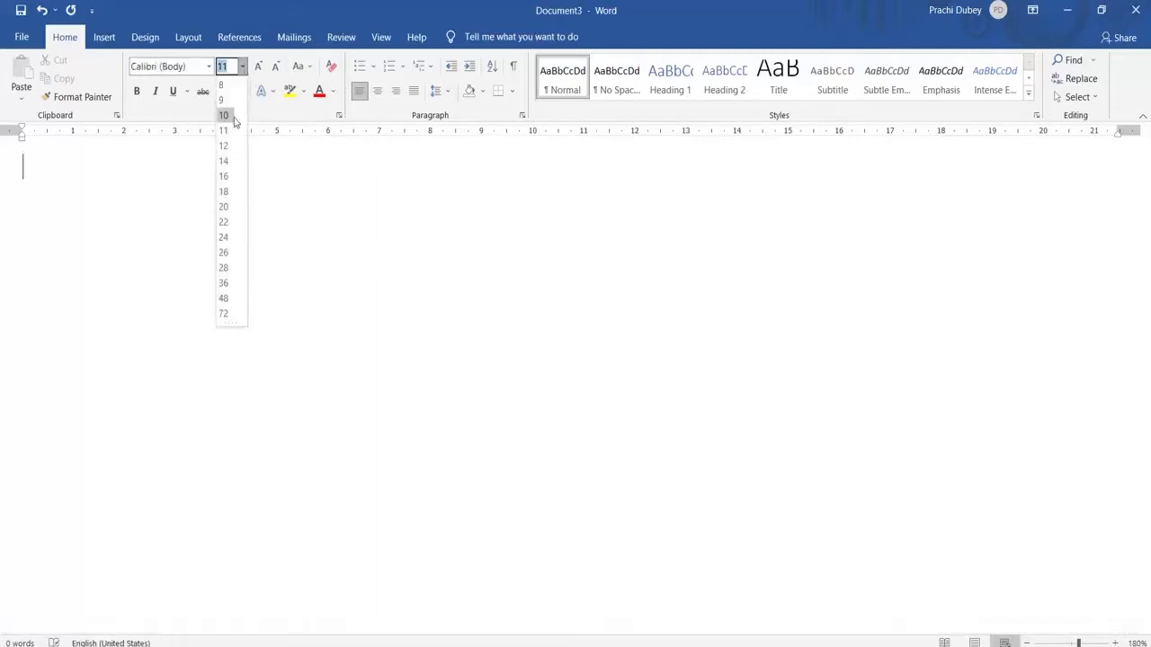
pyautogui.click(224, 161)
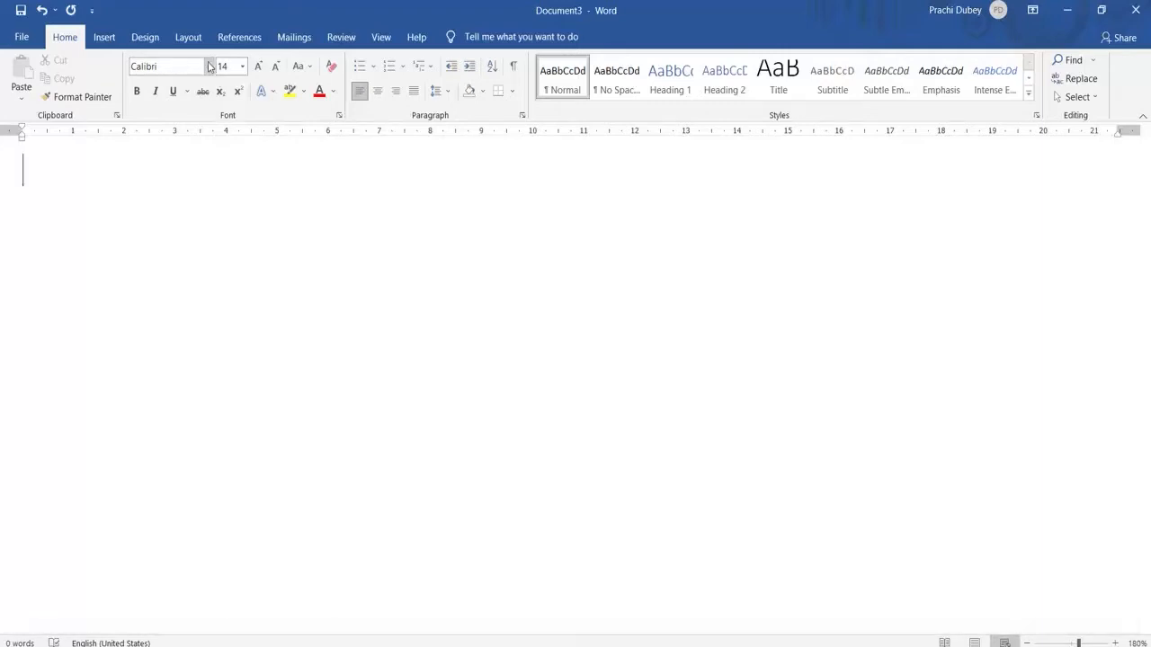
pyautogui.click(208, 67)
pyautogui.click(205, 162)
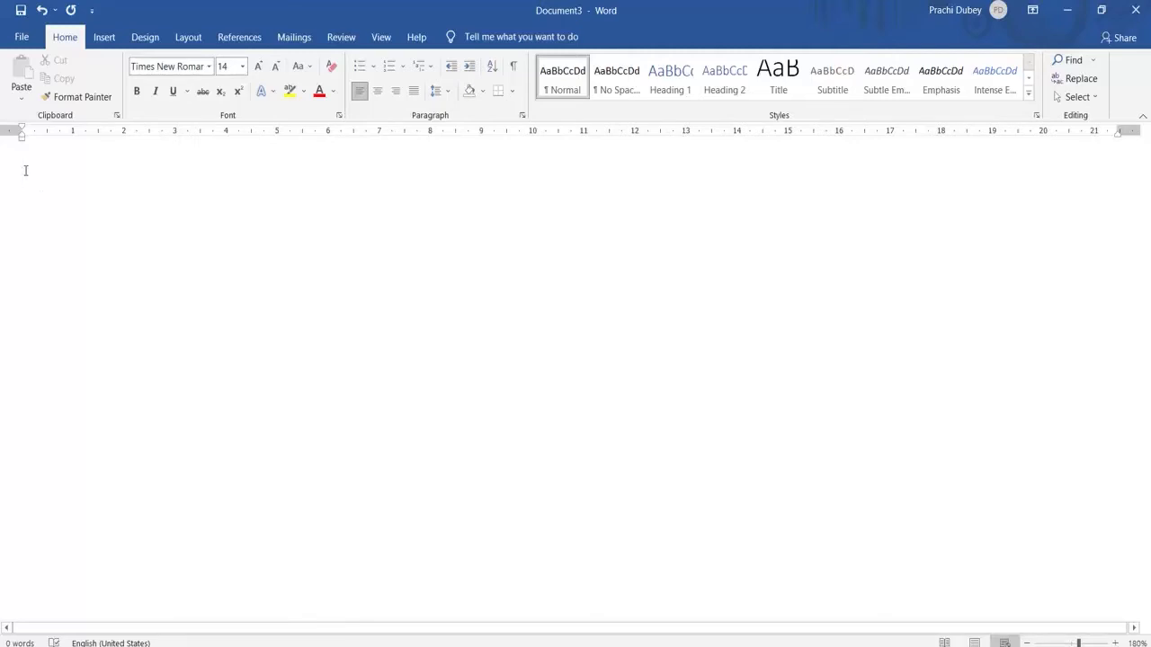
# Write the first line as "Name: " followed by the student's full name, and start a new line
pyautogui.write('Nam')
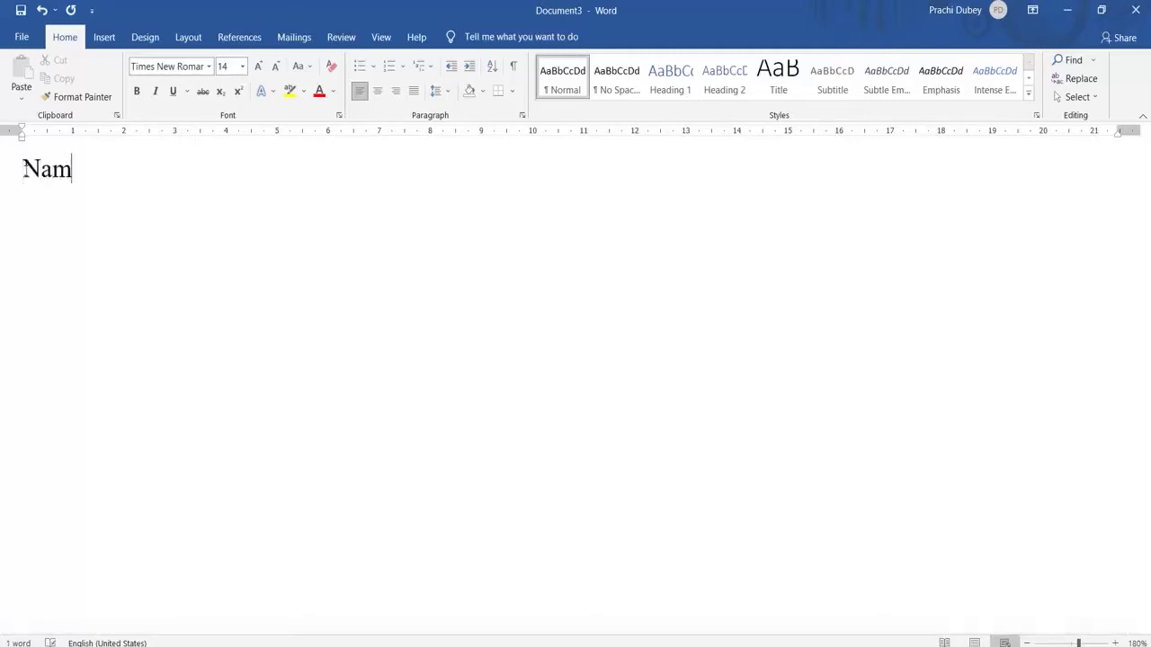
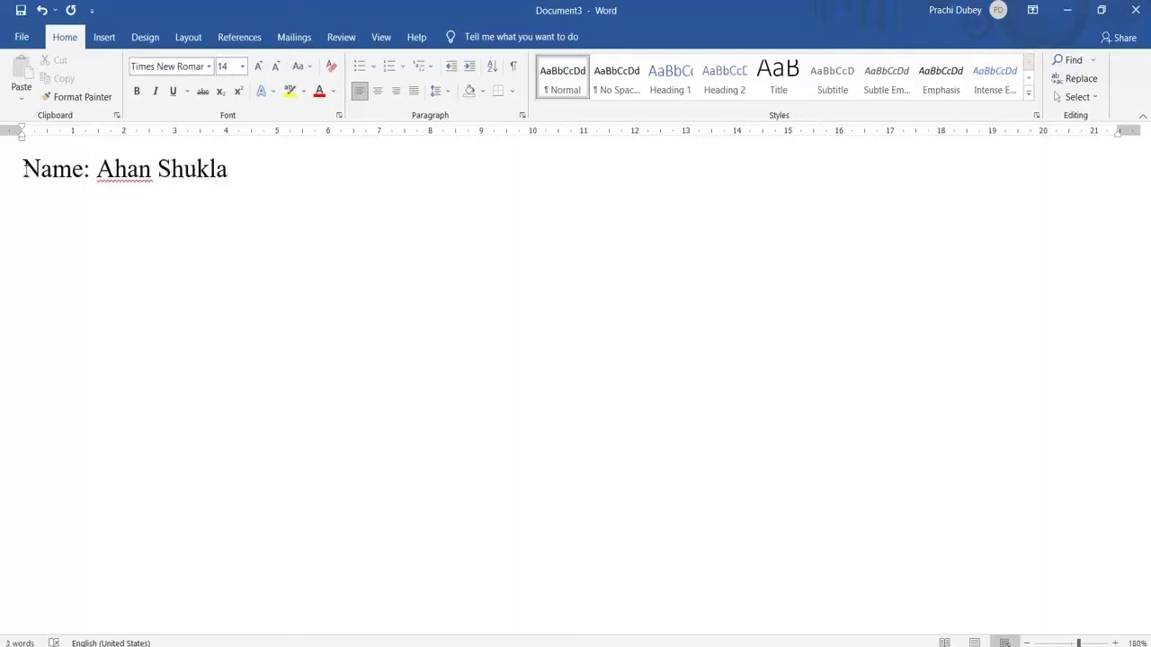
pyautogui.press('Return')
# Write "Class II C" on the second line and "Subject: Computer" on the third line
pyautogui.write('Class II C')
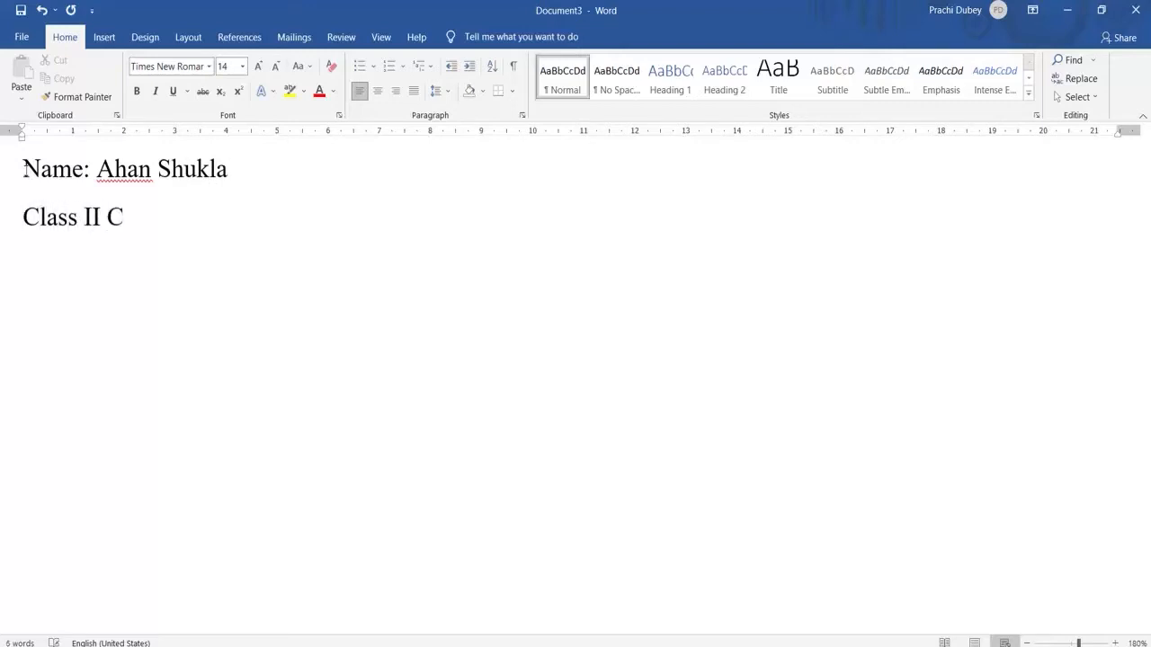
pyautogui.press('Return')
pyautogui.write('Subje')
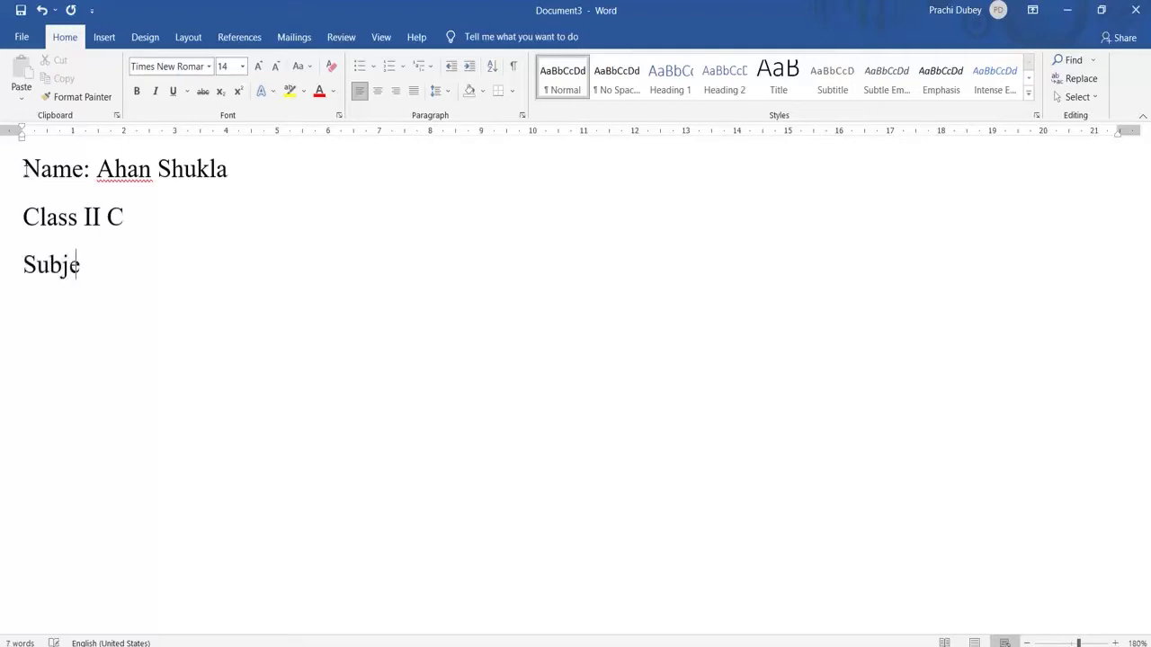
pyautogui.write('ct: Computer')
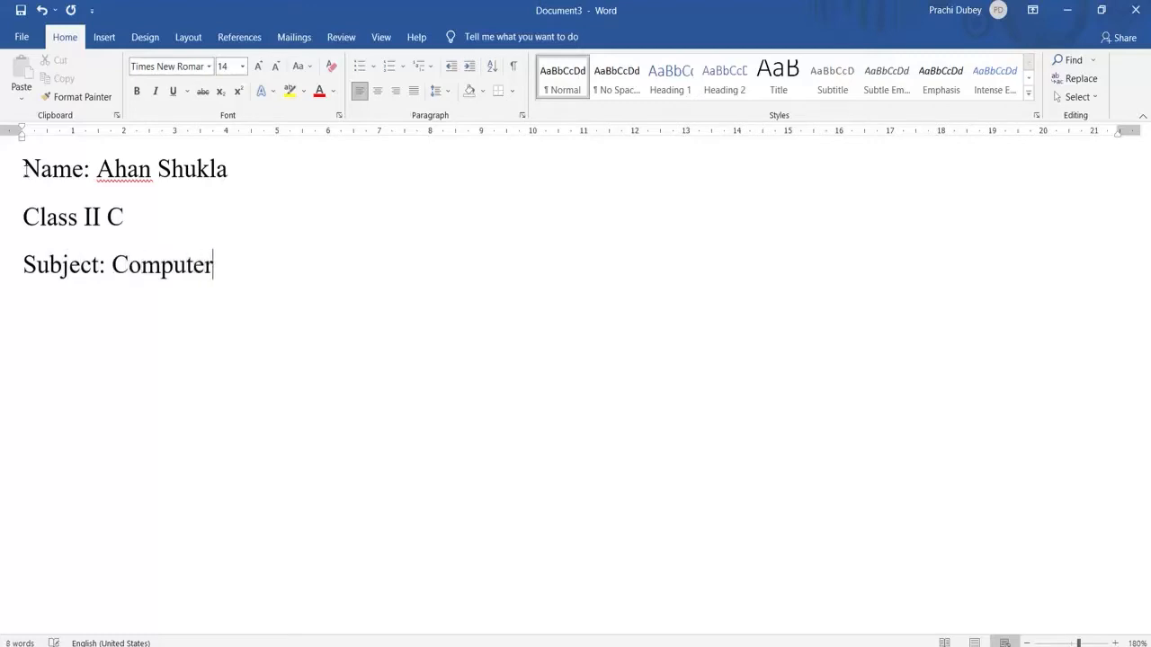
# Add a fourth line reading "Topic: Computers- memory & Storage devices"
pyautogui.press('Return')
pyautogui.write('Topic: ')
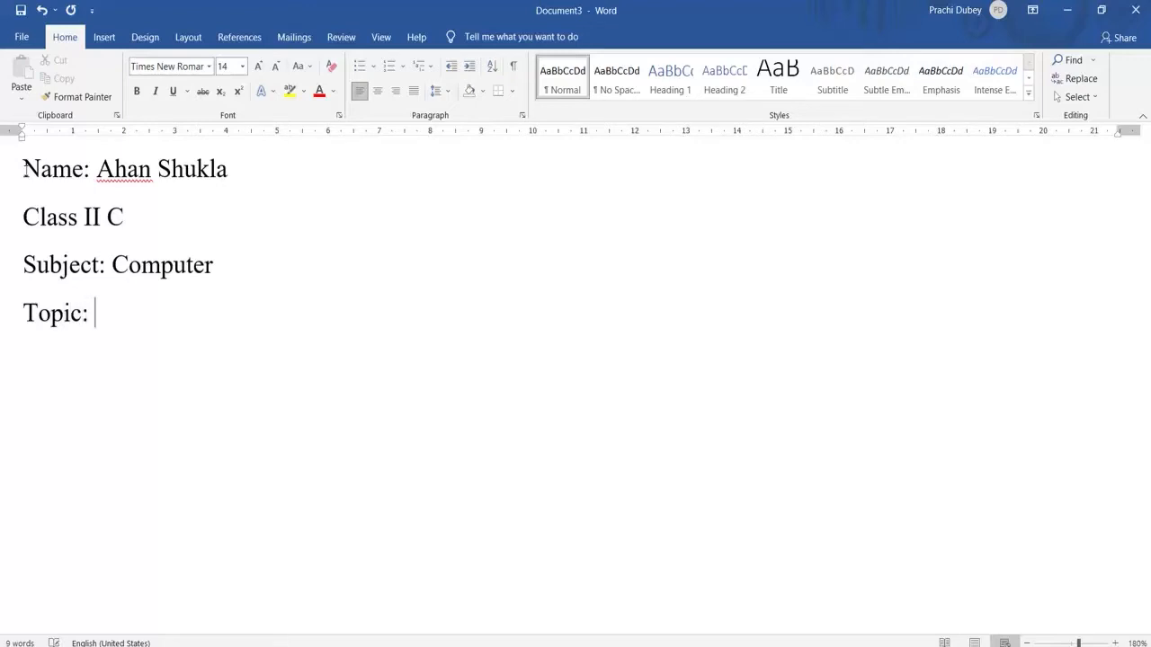
pyautogui.write('Comp')
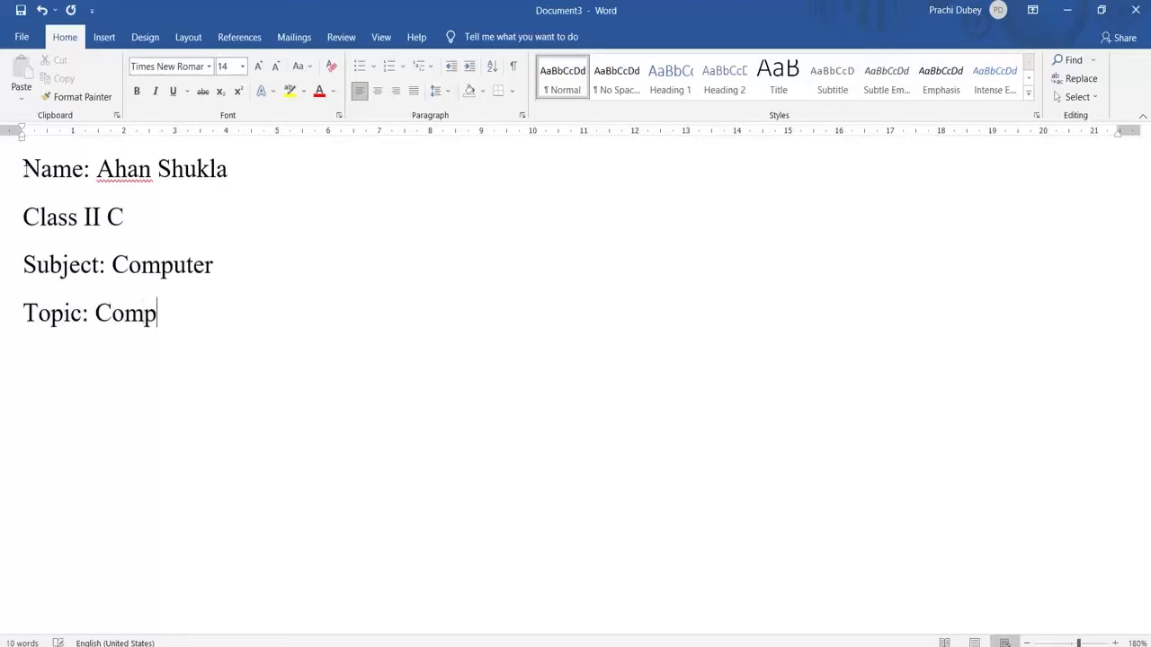
pyautogui.write('uters- mem')
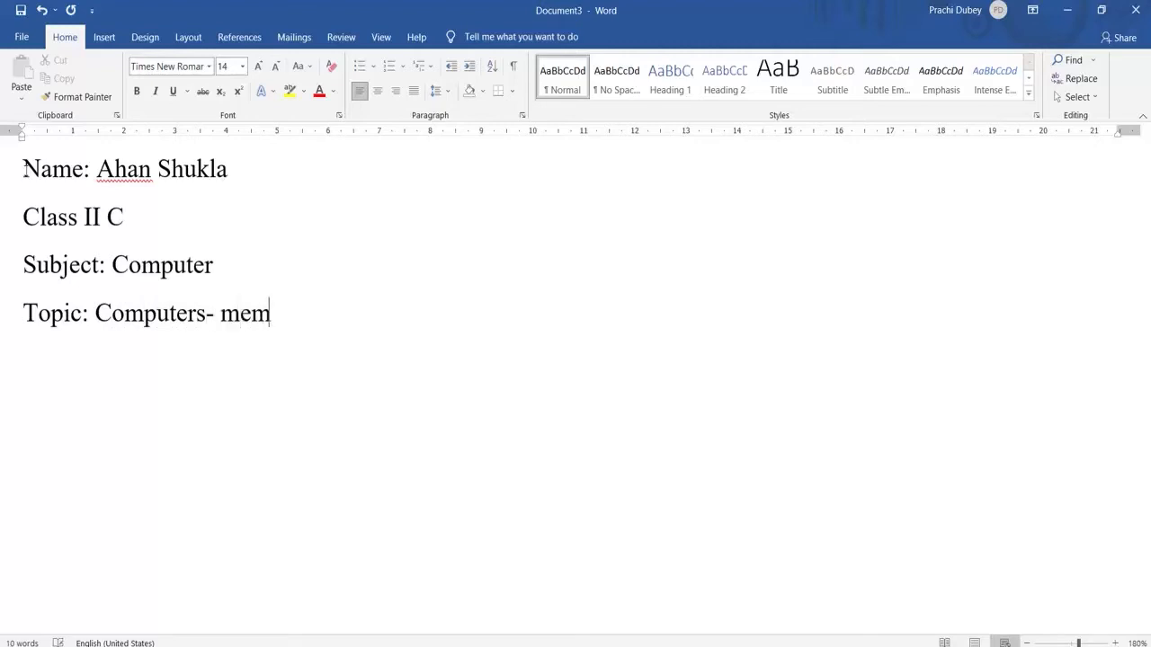
pyautogui.write('ory & Stora')
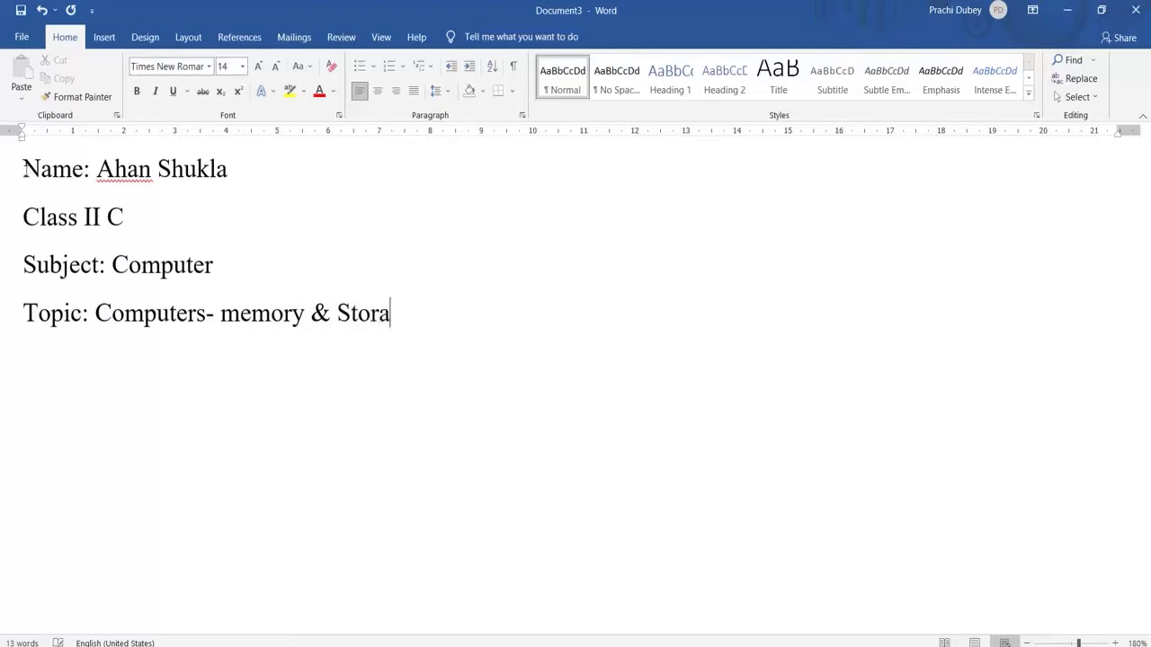
pyautogui.write('ge devices')
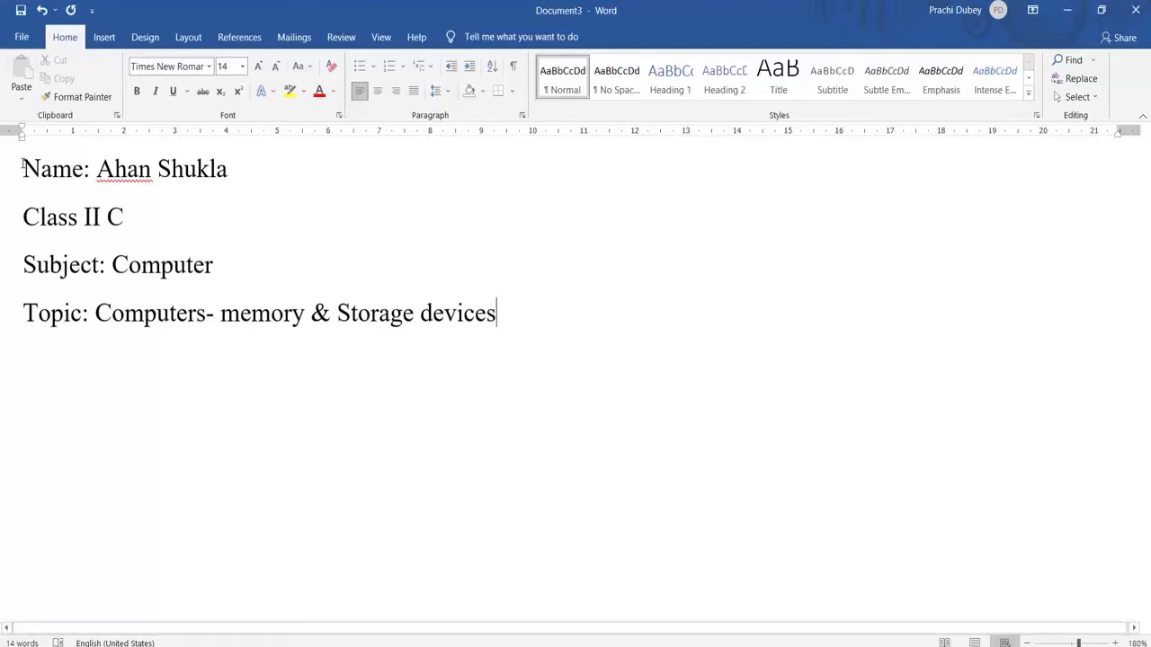
# Center all four lines of text, from the Name line to the Topic line, on the page
pyautogui.hotkey('alt', 'Tab')
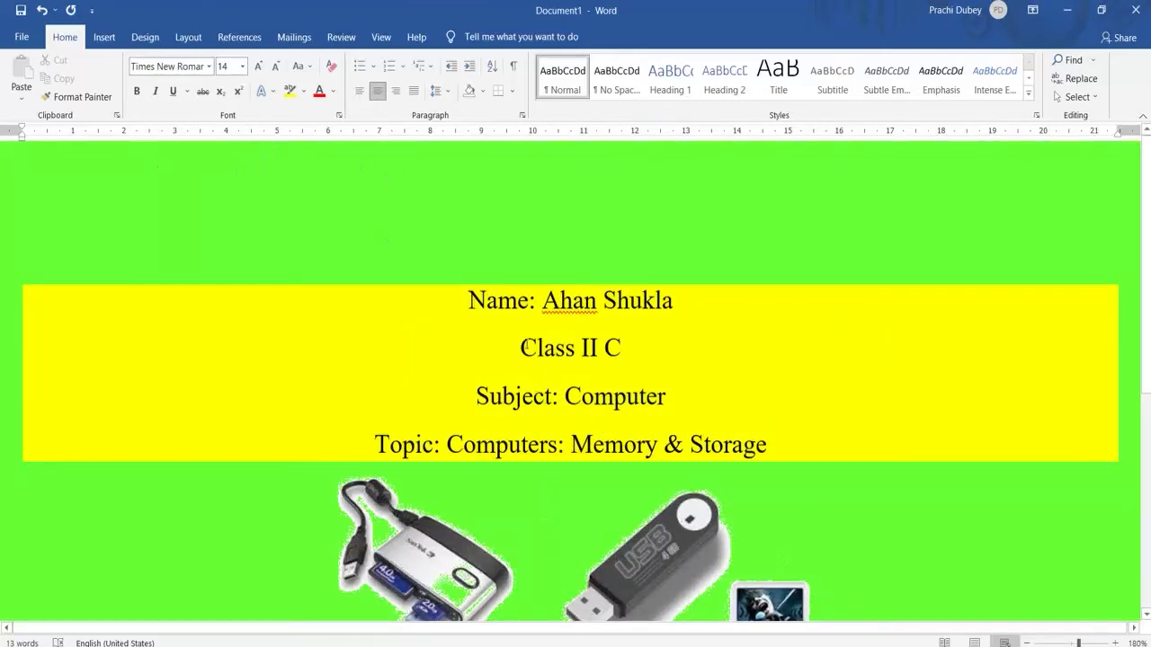
pyautogui.hotkey('alt', 'Tab')
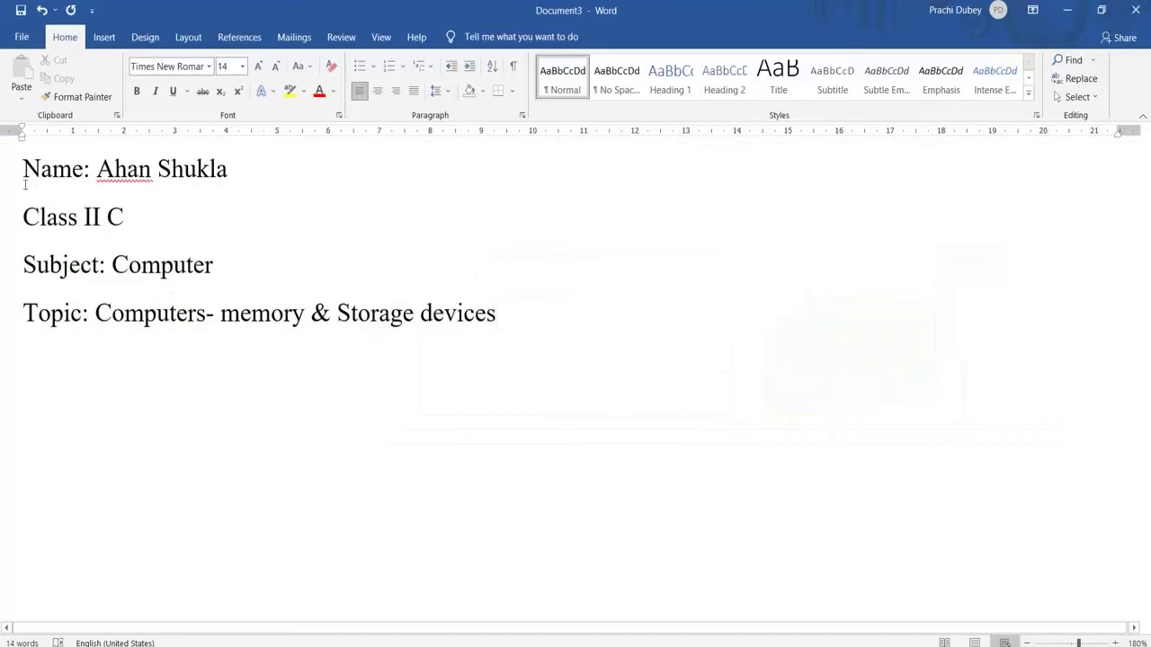
pyautogui.moveTo(23, 169); pyautogui.dragTo(506, 315)
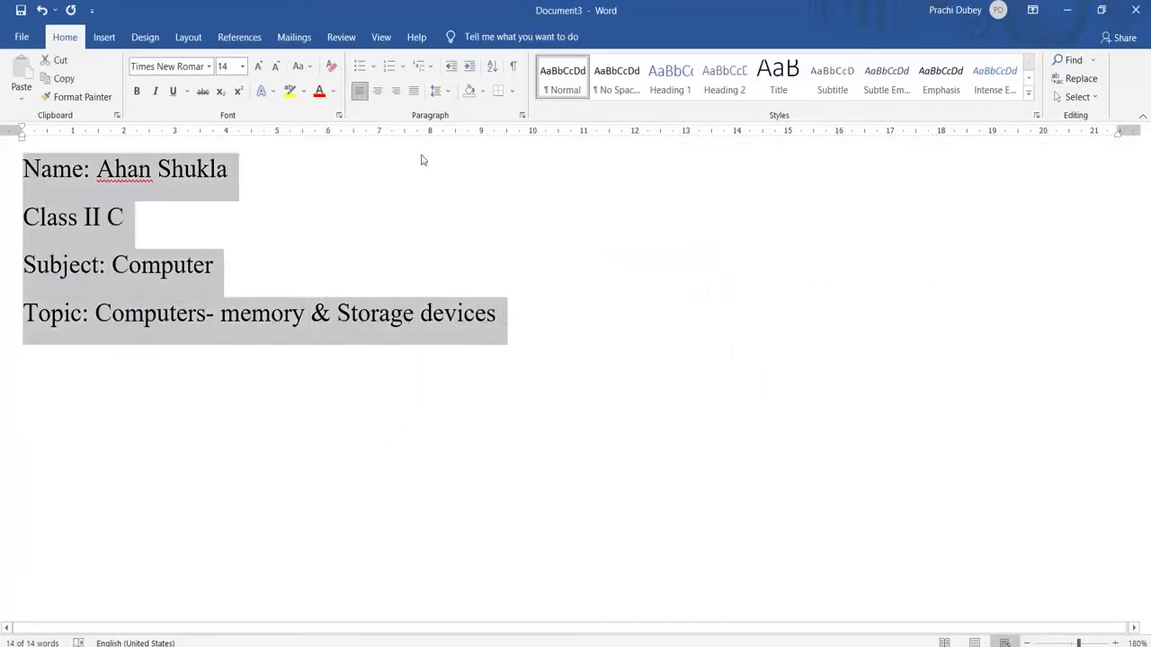
pyautogui.click(377, 92)
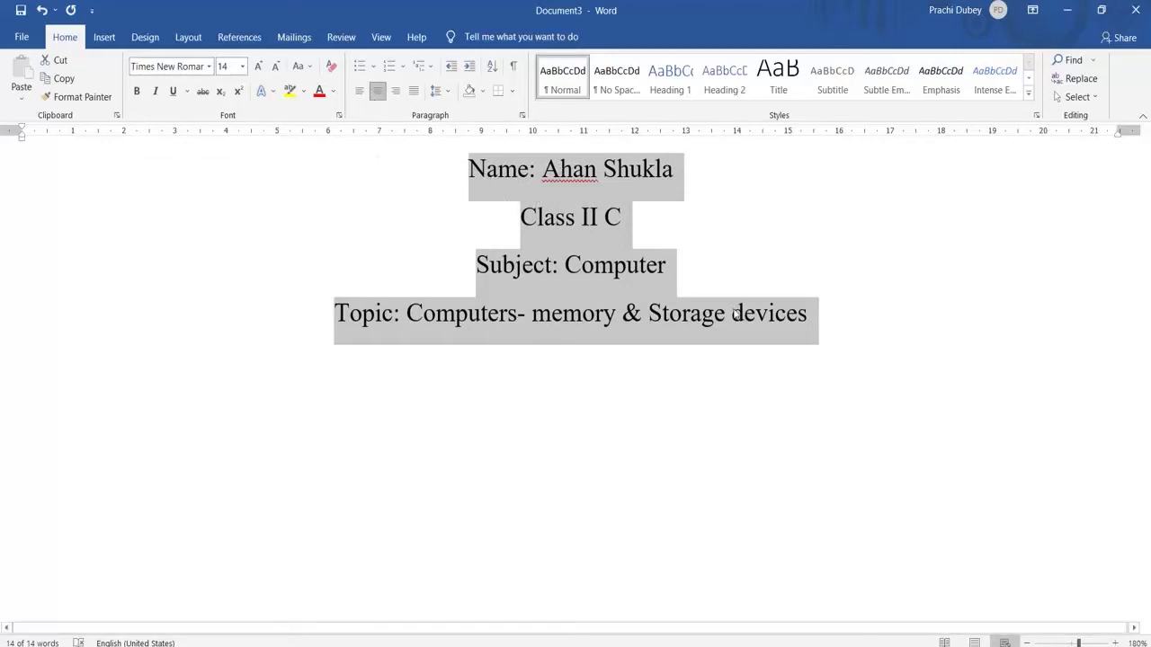
pyautogui.click(470, 170)
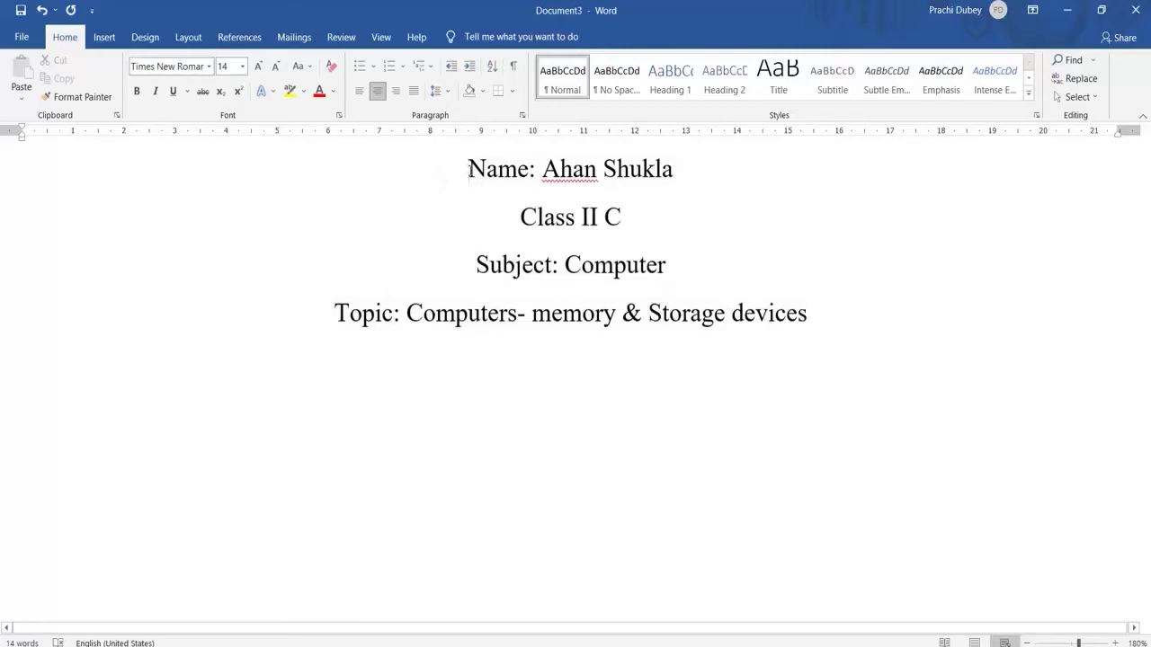
# Insert two empty lines above the Name line to move the text block down the page
pyautogui.hotkey('alt', 'Tab')
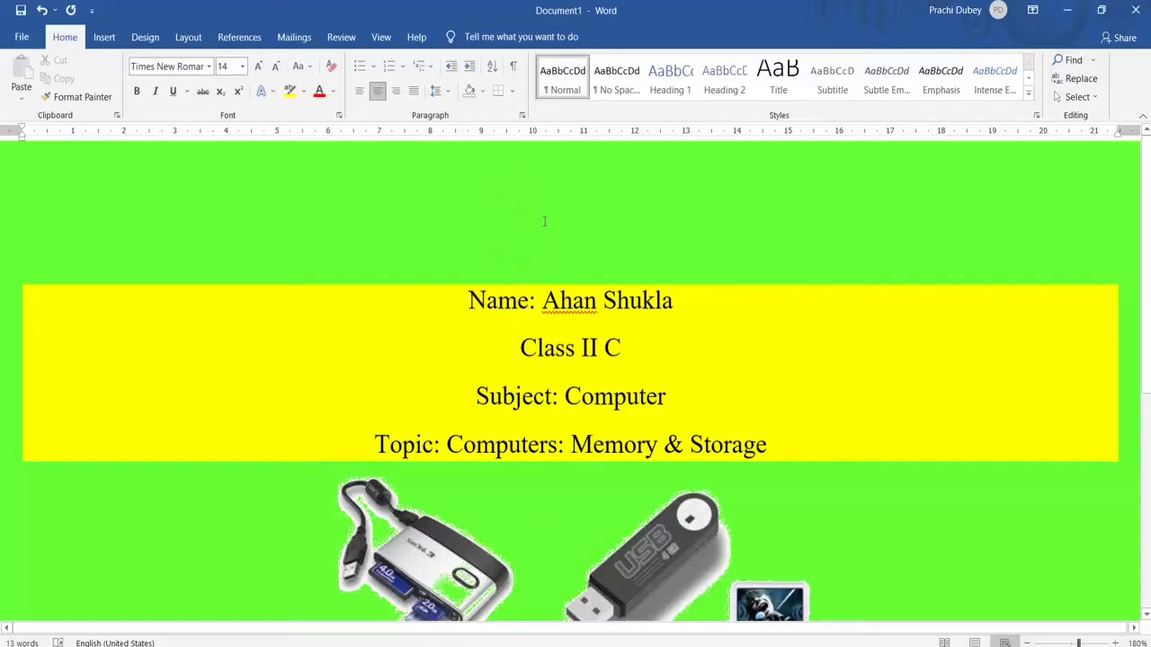
pyautogui.hotkey('alt', 'Tab')
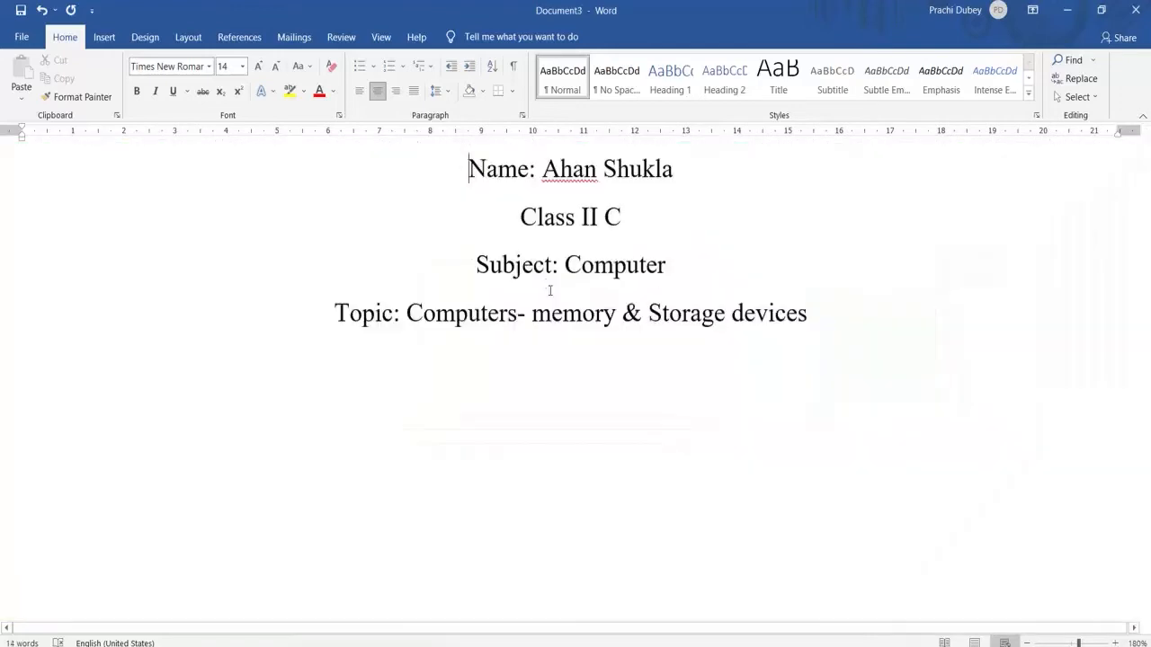
pyautogui.click(472, 163)
pyautogui.press('Return')
pyautogui.press('Return')
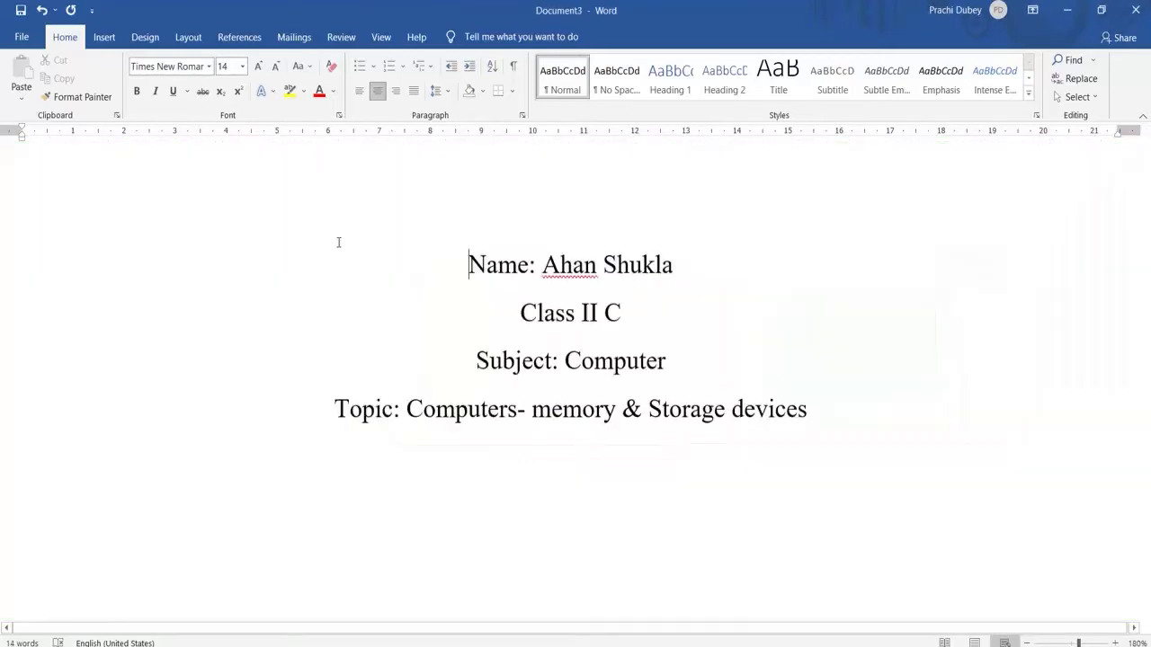
# Set the page color to the bright green from the recent colors
pyautogui.click(144, 37)
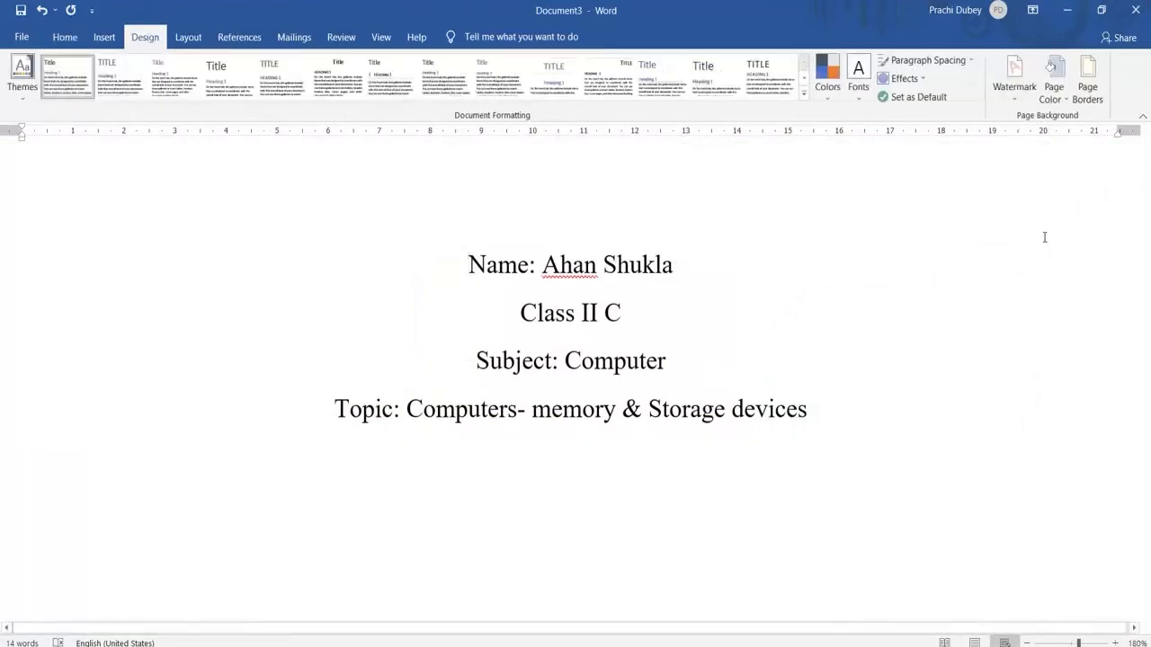
pyautogui.click(1057, 102)
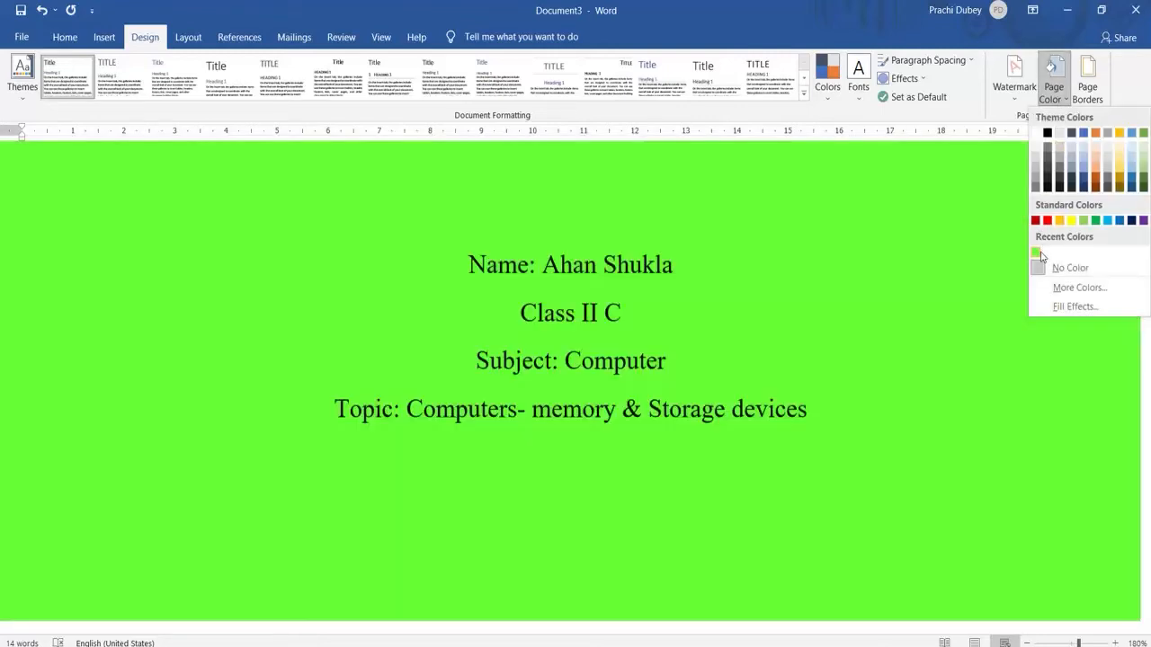
pyautogui.click(1038, 254)
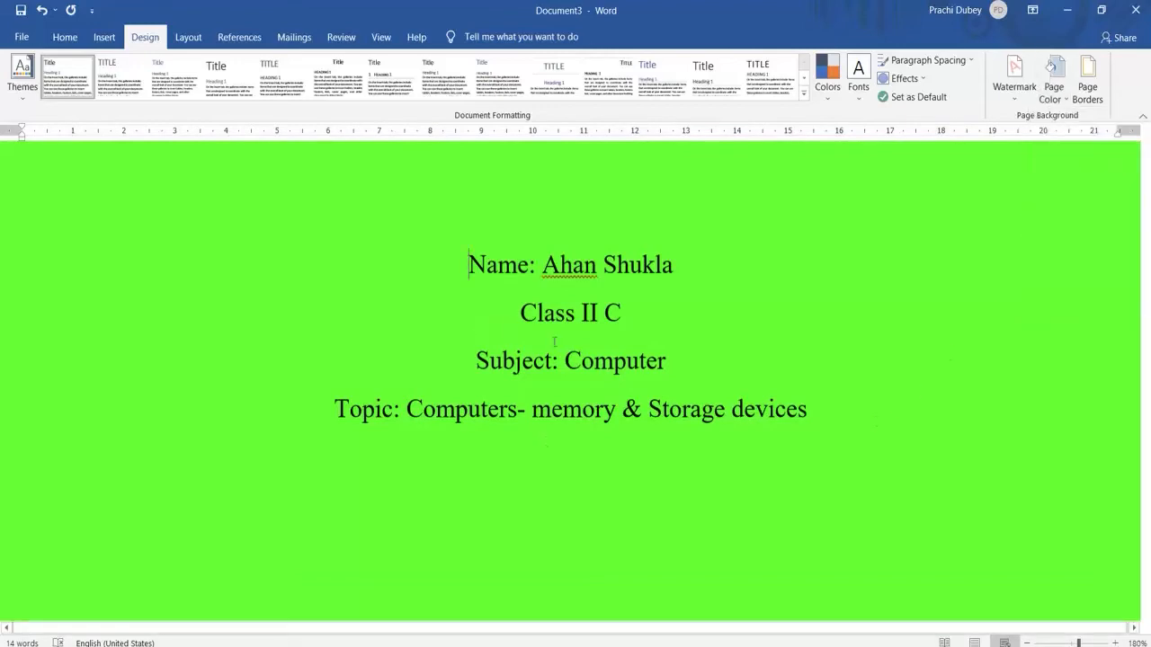
# Insert the storage-devices picture "unnamed (1)" from the Downloads folder on a new line below the Topic line
pyautogui.click(807, 411)
pyautogui.press('Return')
pyautogui.click(108, 38)
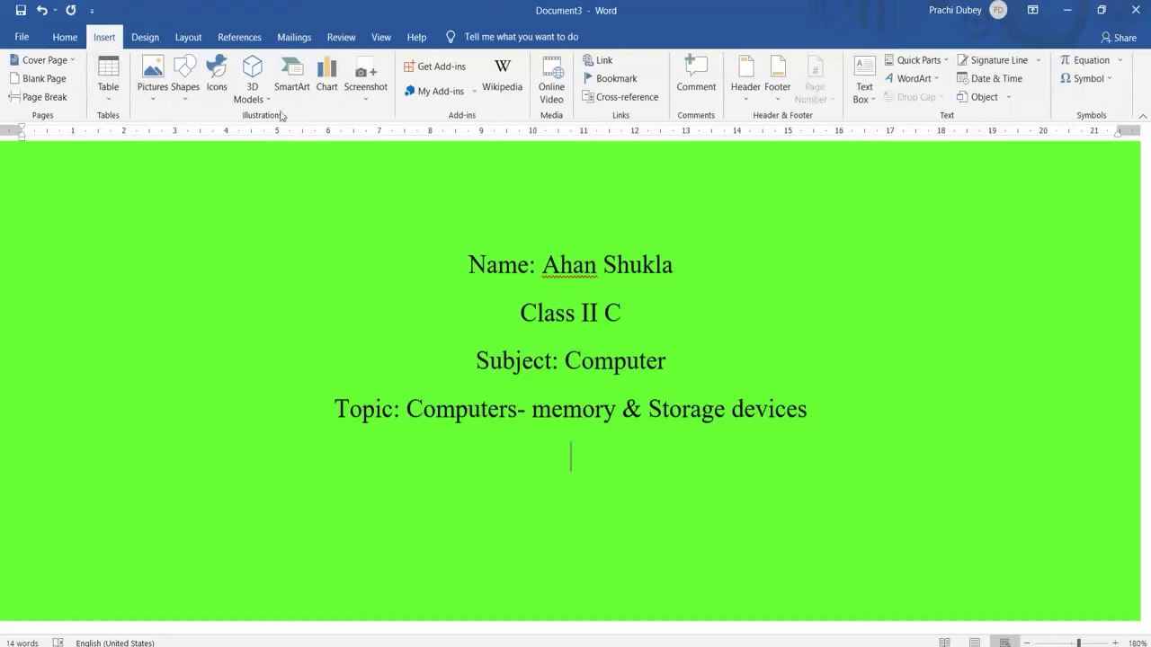
pyautogui.click(154, 90)
pyautogui.click(169, 141)
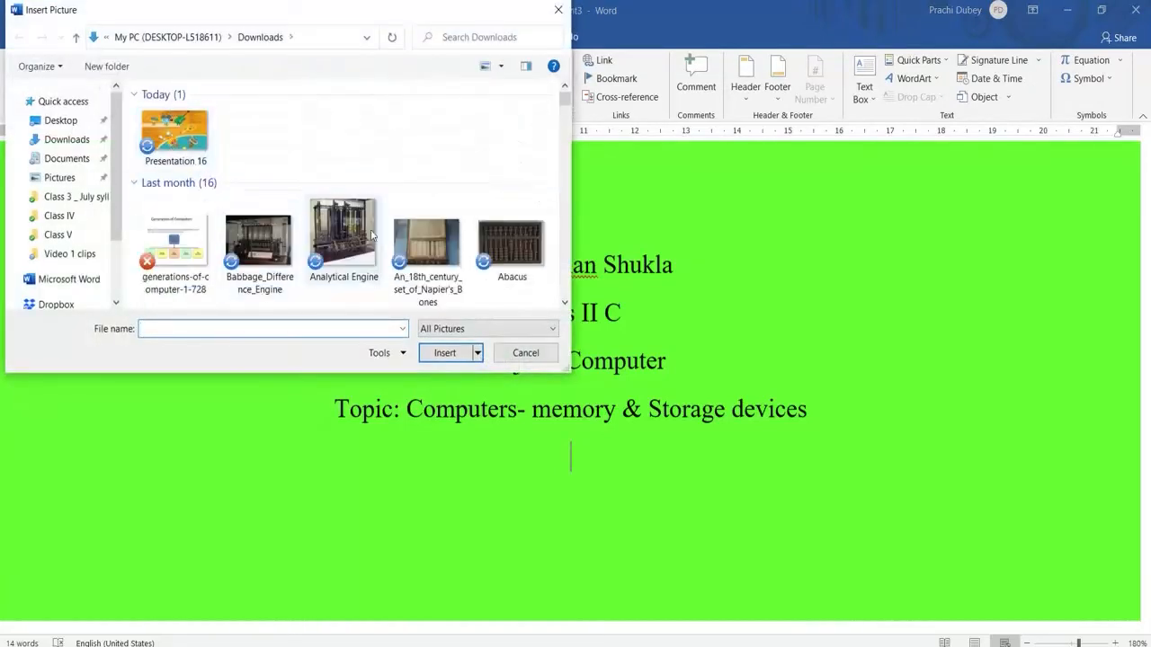
pyautogui.scroll(-2, 215, 252)
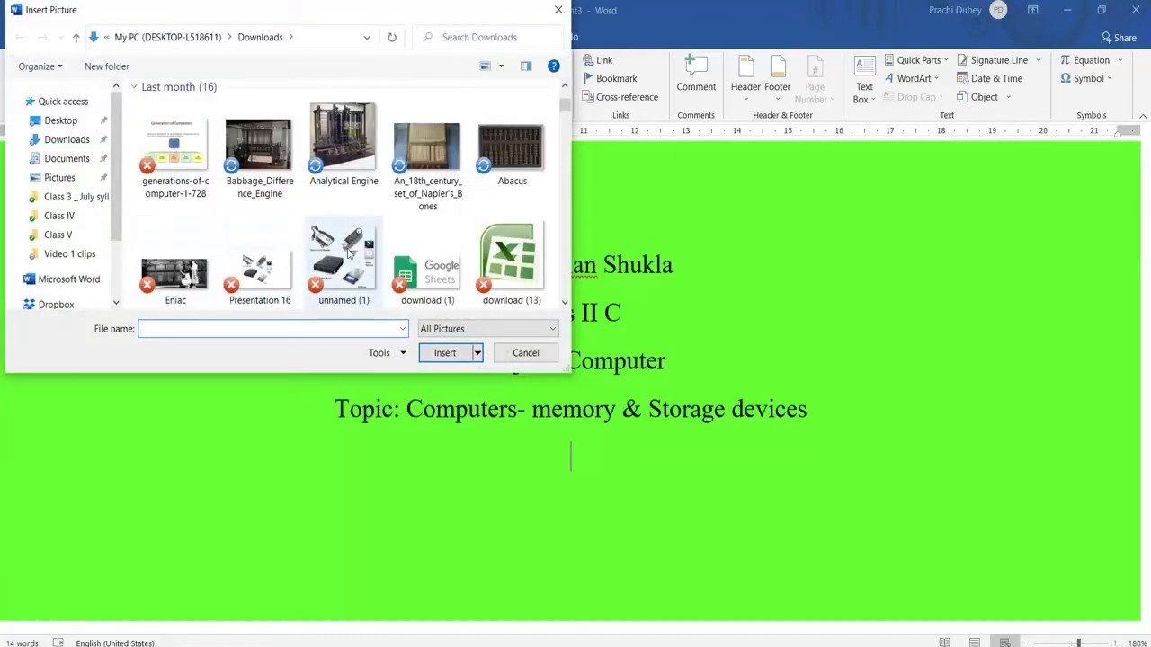
pyautogui.click(340, 274)
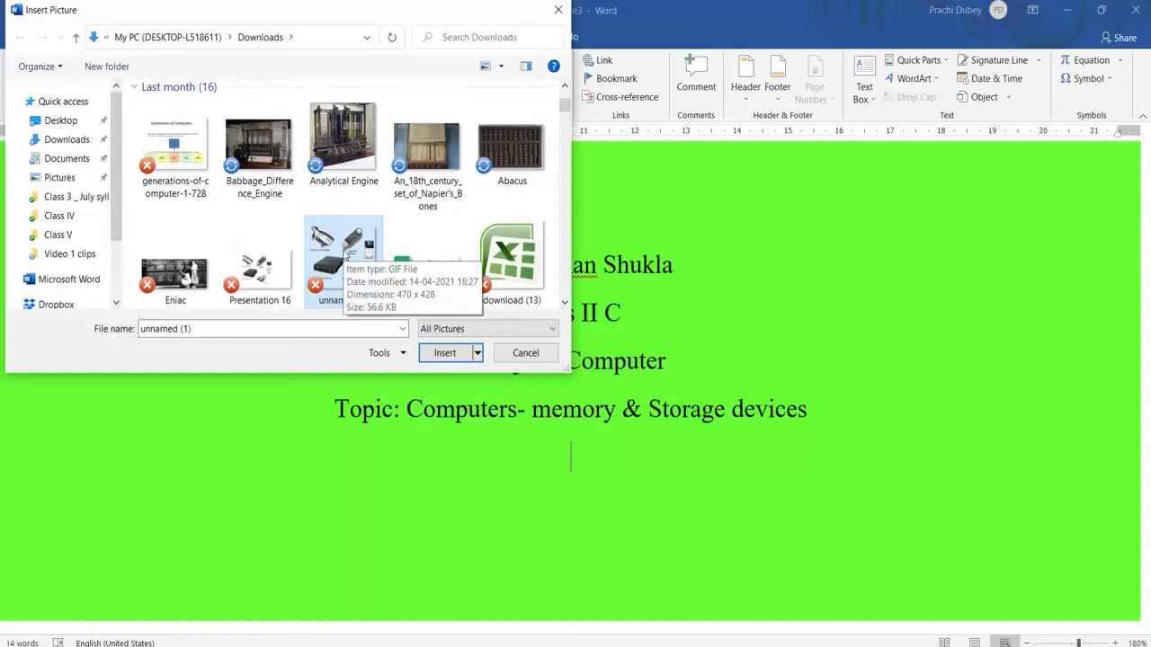
pyautogui.click(452, 355)
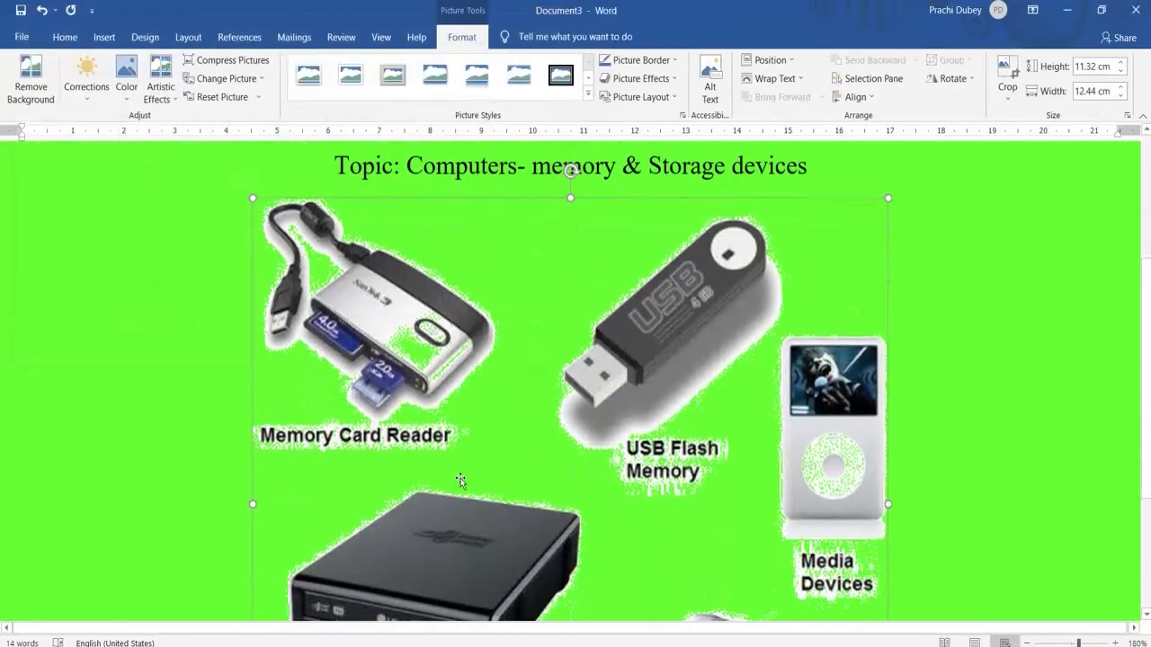
# Shrink the storage-devices picture proportionally to about 6.13 cm high and 6.73 cm wide
pyautogui.scroll(-5, 460, 481)
pyautogui.scroll(3, 460, 481)
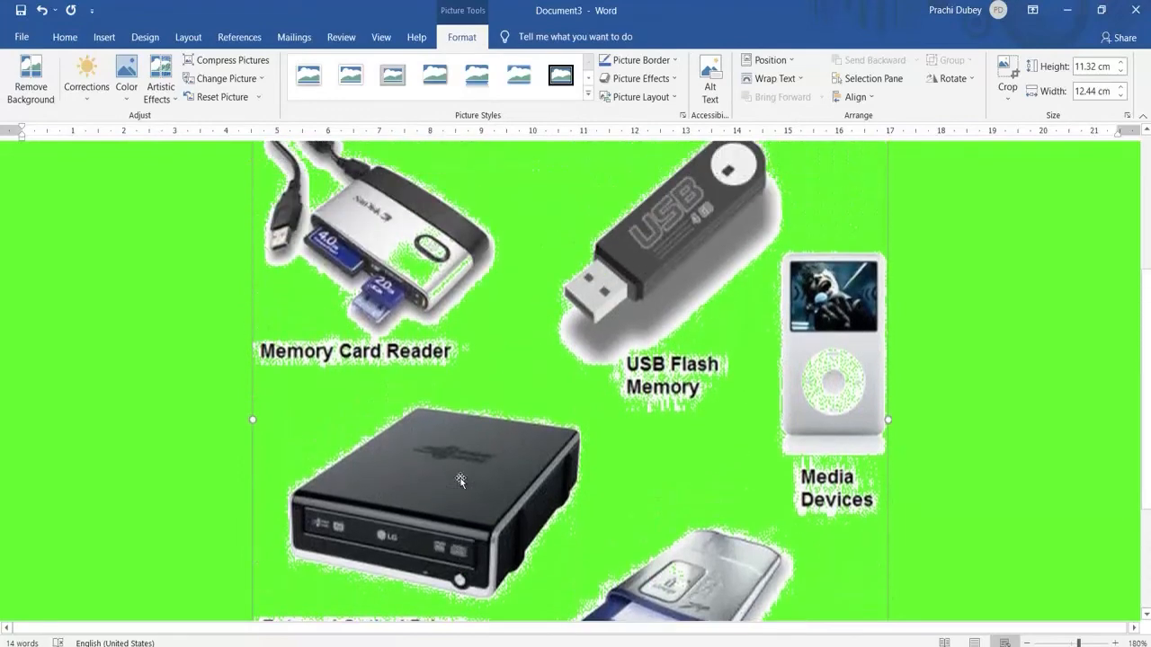
pyautogui.scroll(5, 459, 481)
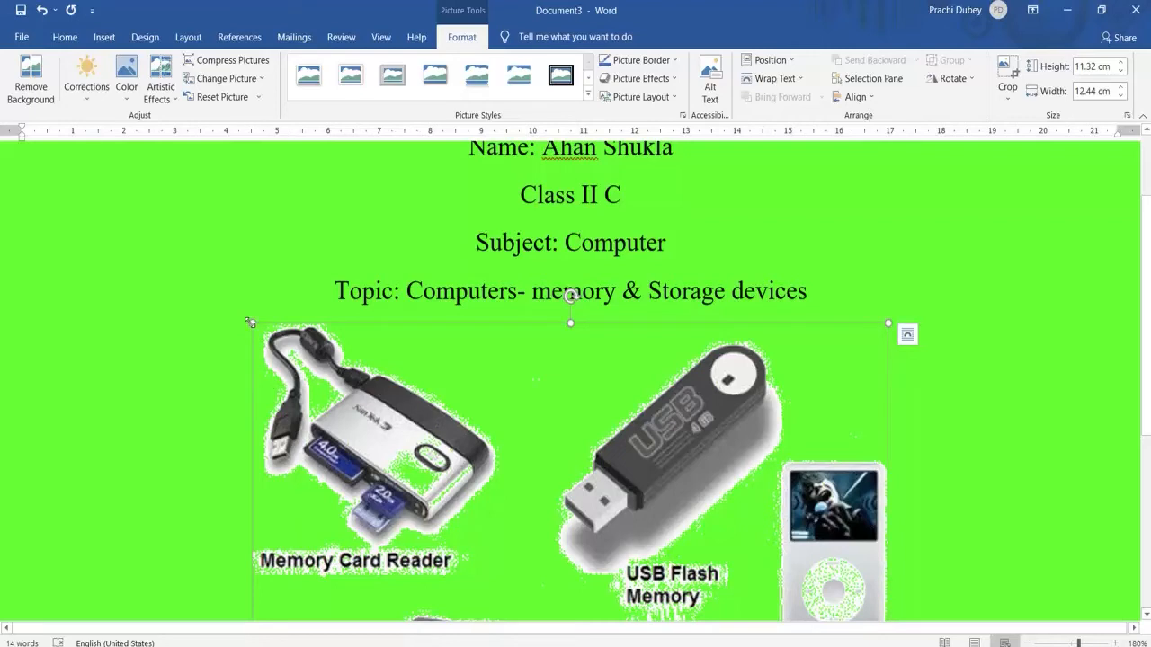
pyautogui.moveTo(250, 322); pyautogui.dragTo(528, 465)
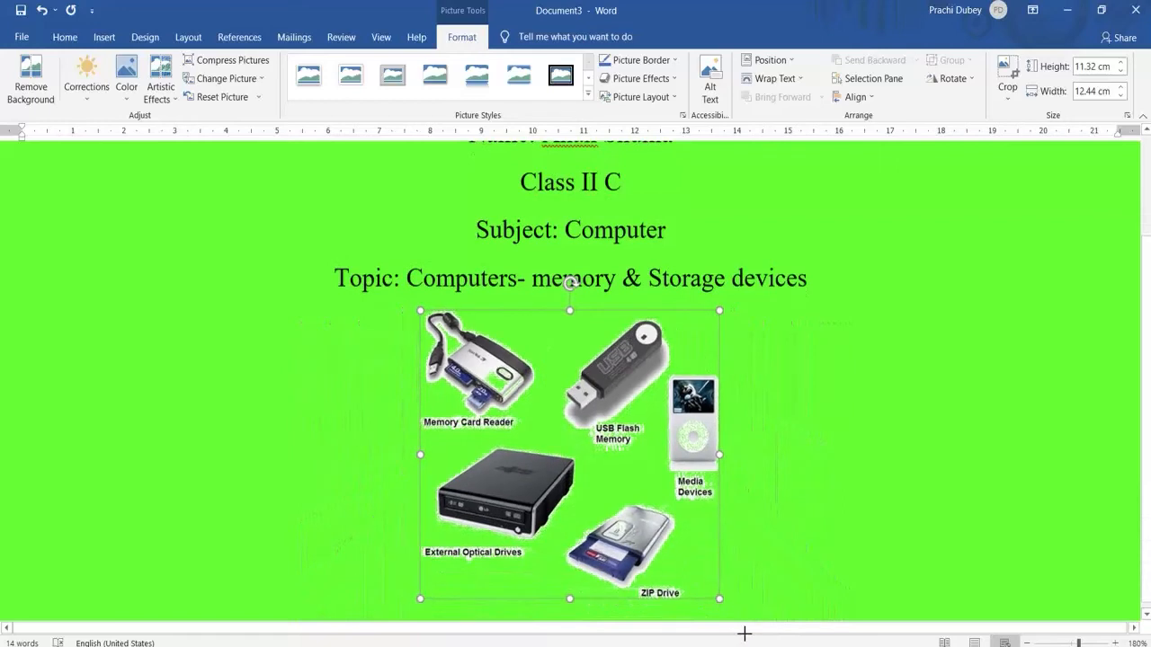
pyautogui.moveTo(744, 634); pyautogui.dragTo(858, 578)
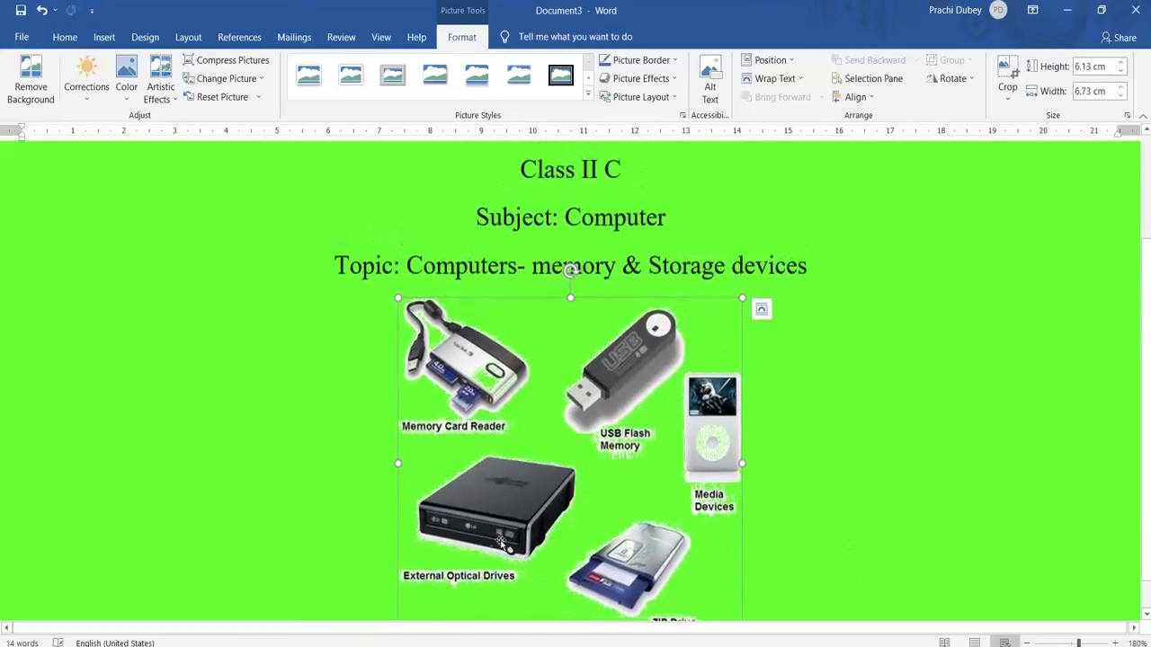
# Apply yellow paragraph shading to the four text lines from the Name line to the Topic line
pyautogui.scroll(3, 136, 388)
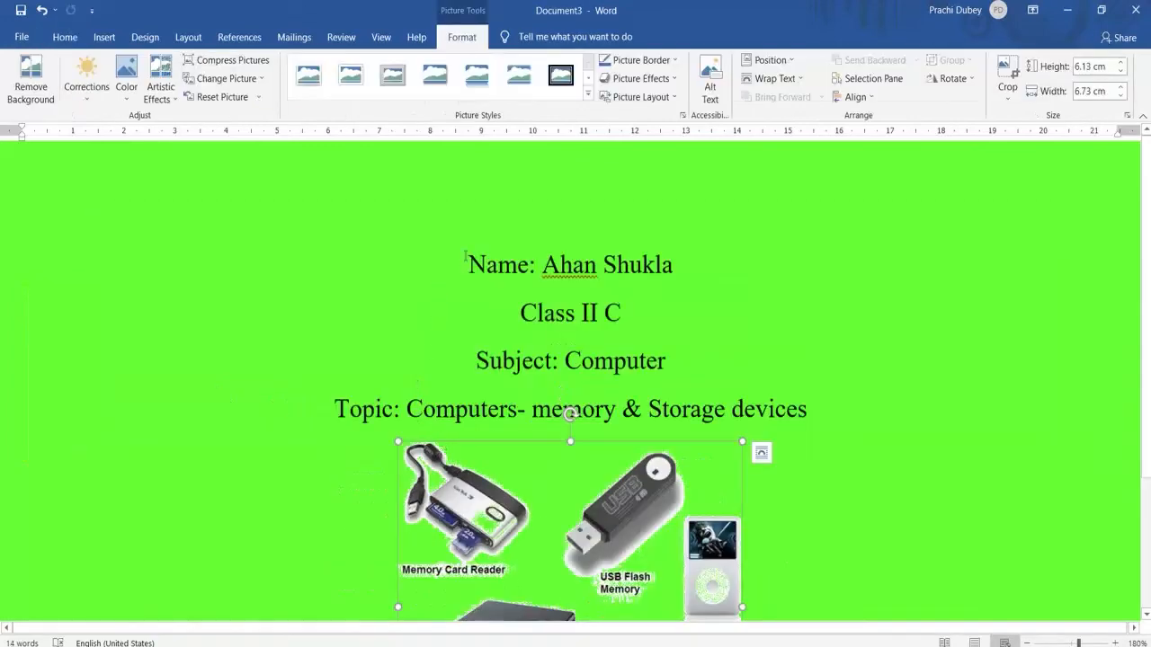
pyautogui.moveTo(464, 258); pyautogui.dragTo(820, 416)
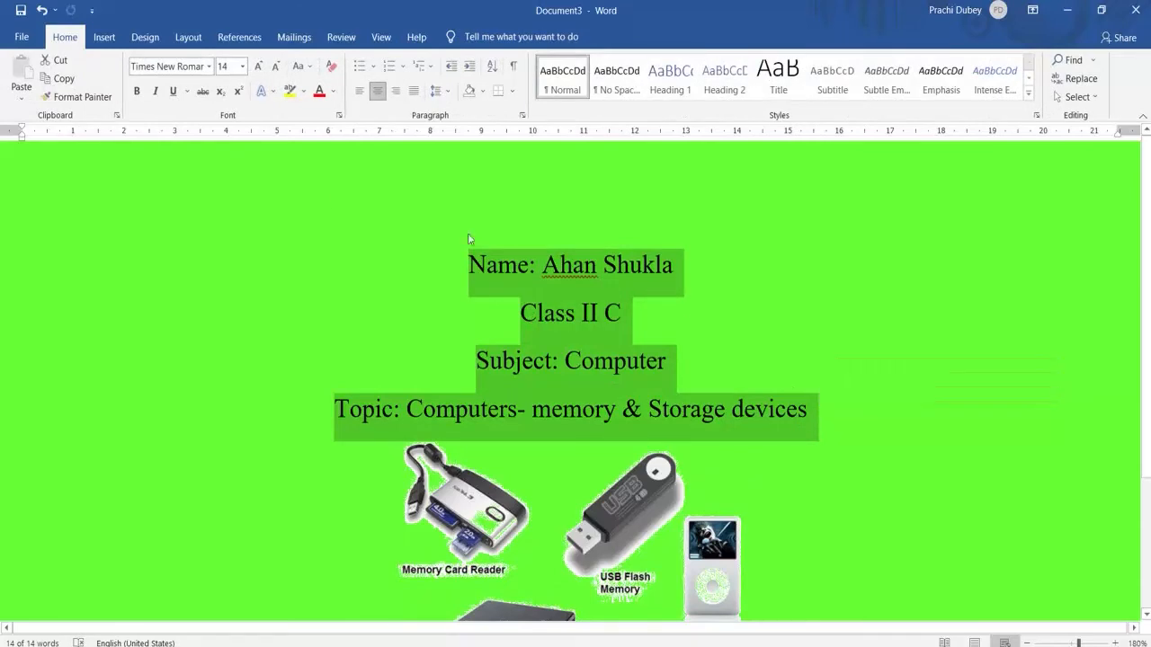
pyautogui.click(139, 38)
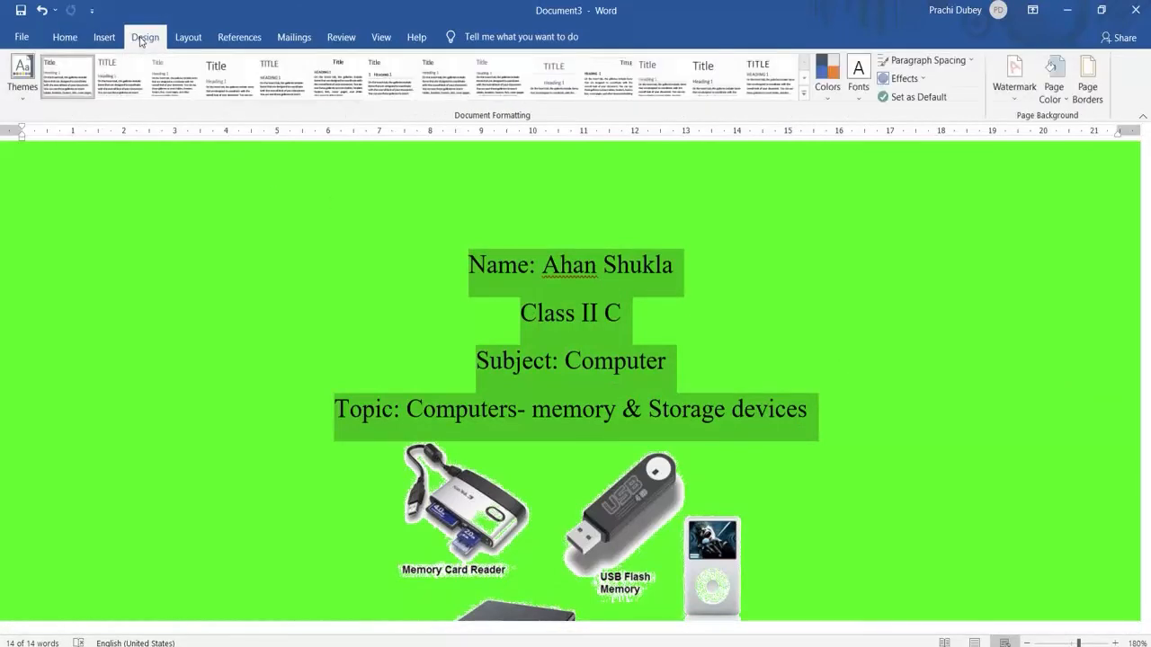
pyautogui.click(1088, 90)
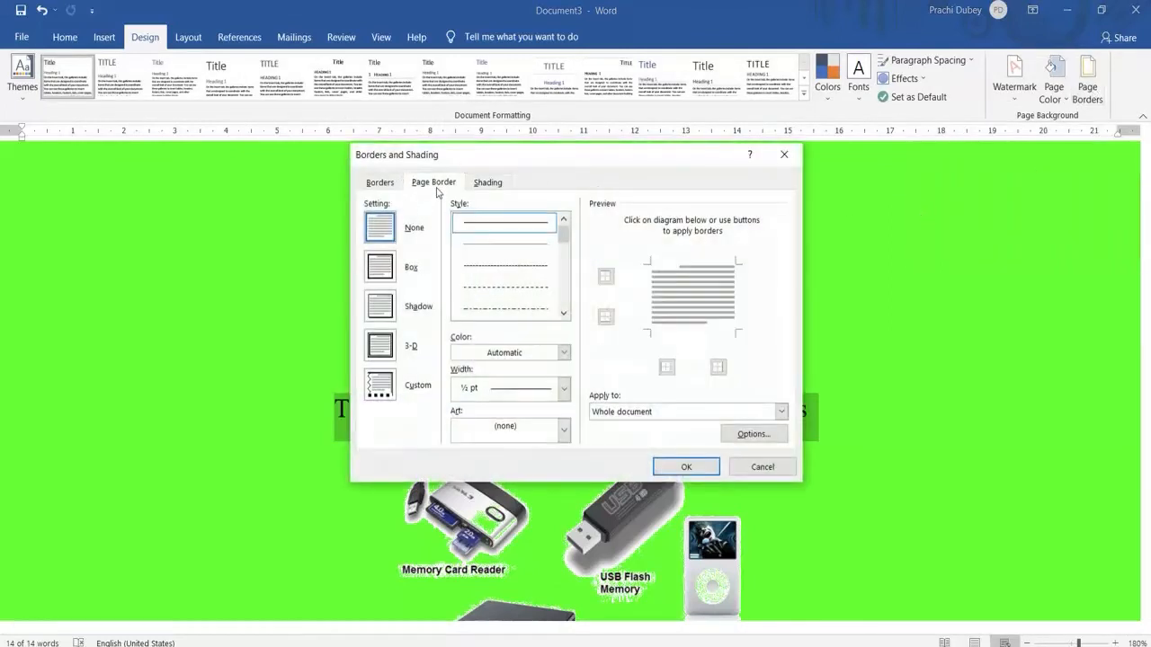
pyautogui.click(488, 183)
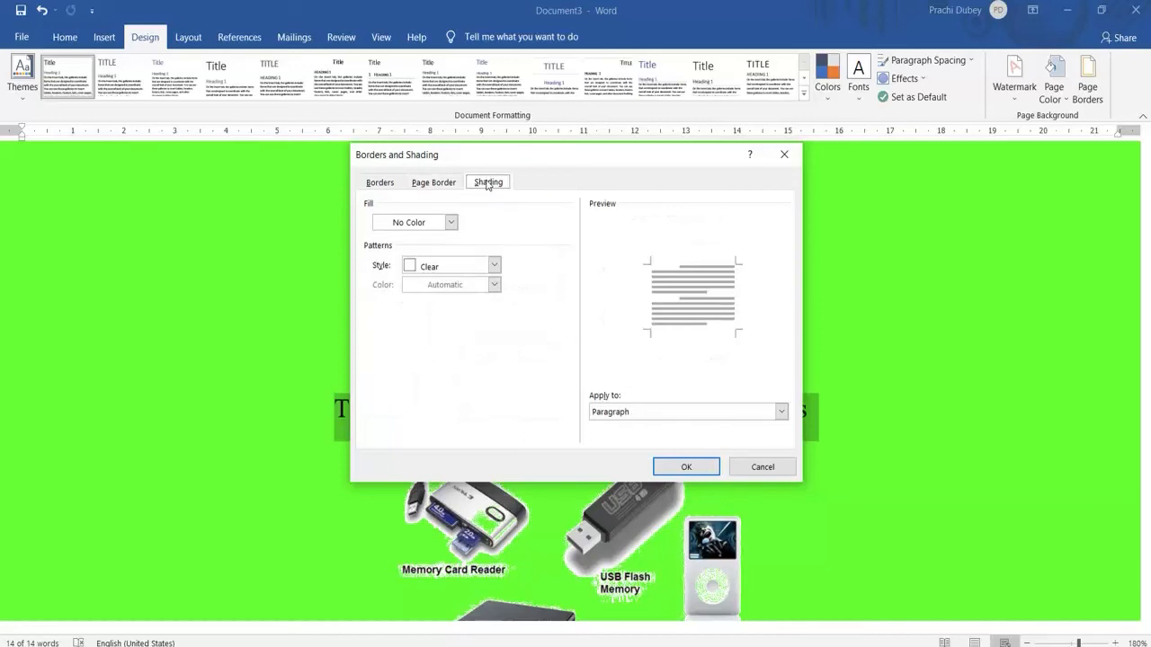
pyautogui.click(452, 223)
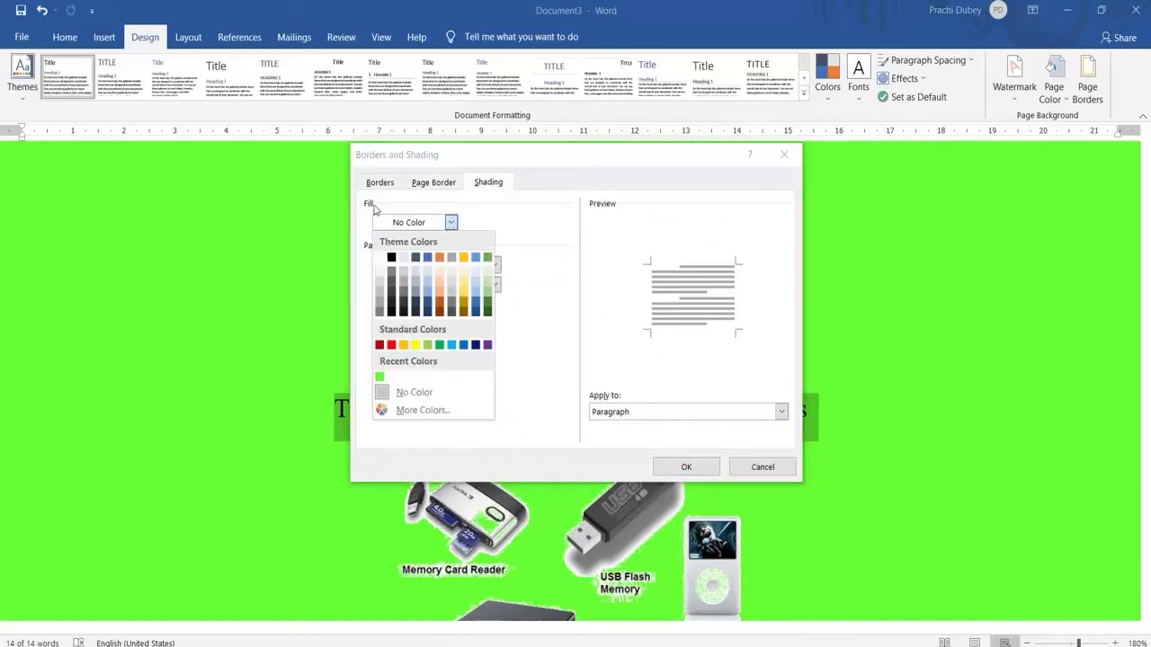
pyautogui.click(415, 345)
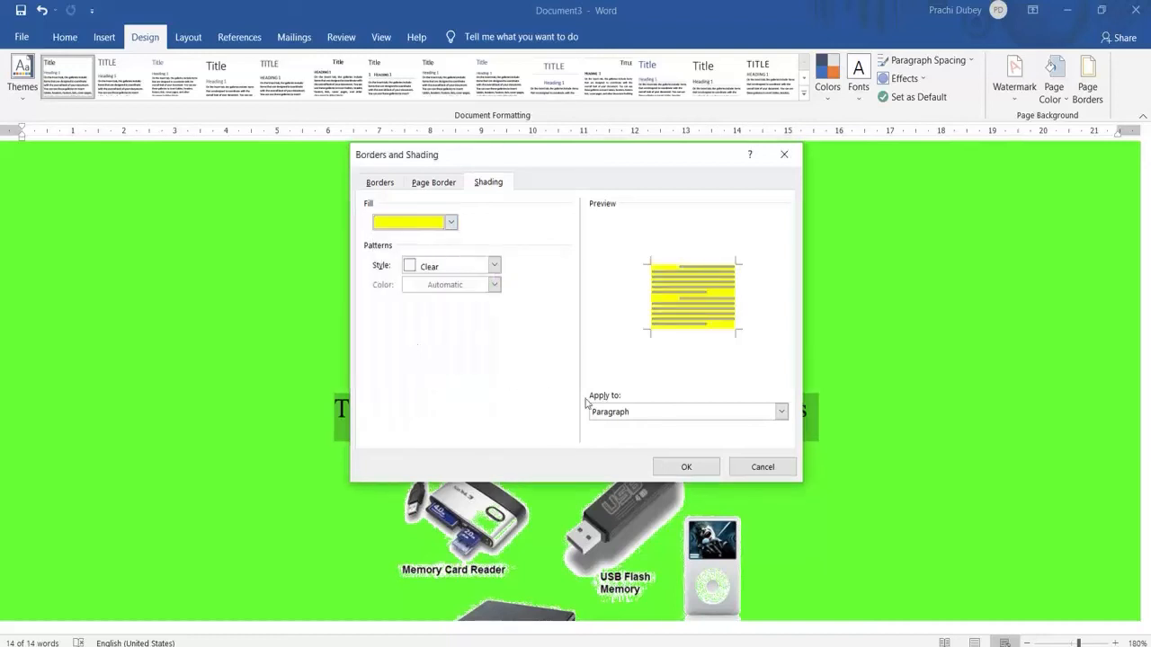
pyautogui.click(694, 466)
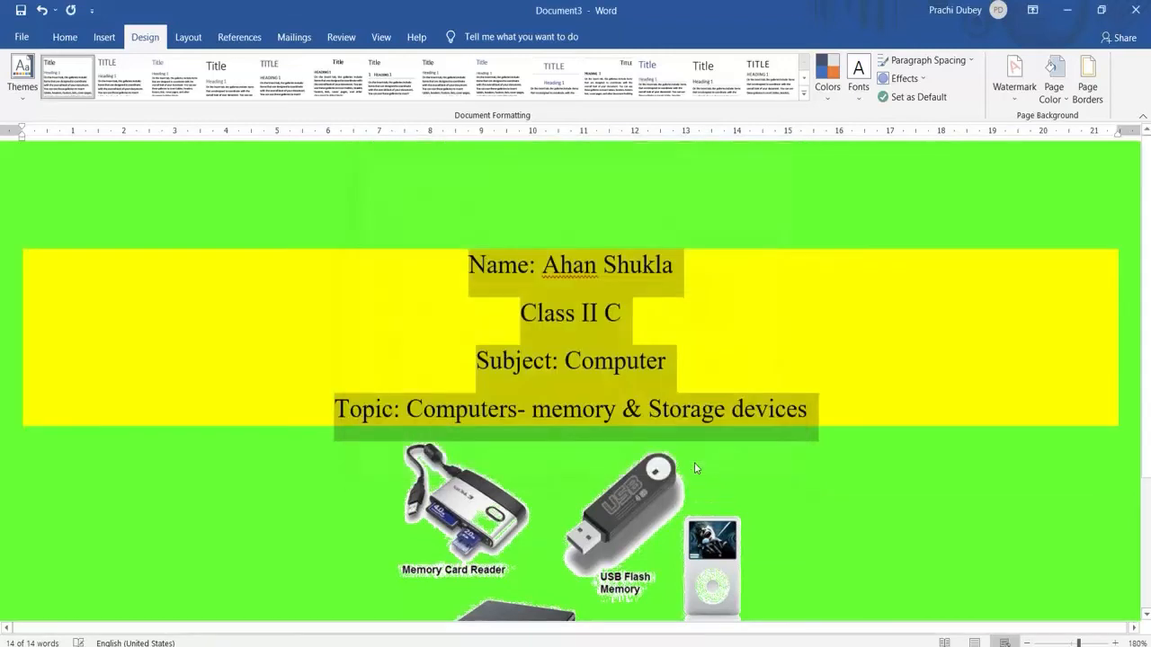
pyautogui.click(292, 487)
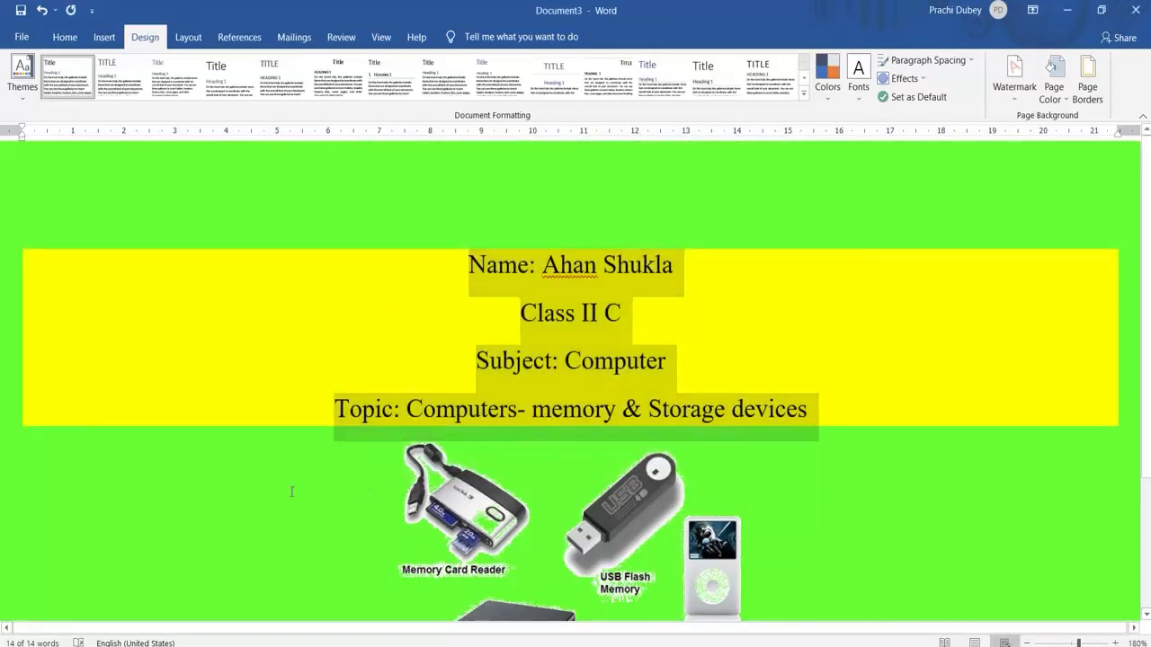
# Review the shaded cover page and compare its layout and picture size with the cover page in Document1
pyautogui.scroll(-2, 297, 483)
pyautogui.scroll(2, 318, 460)
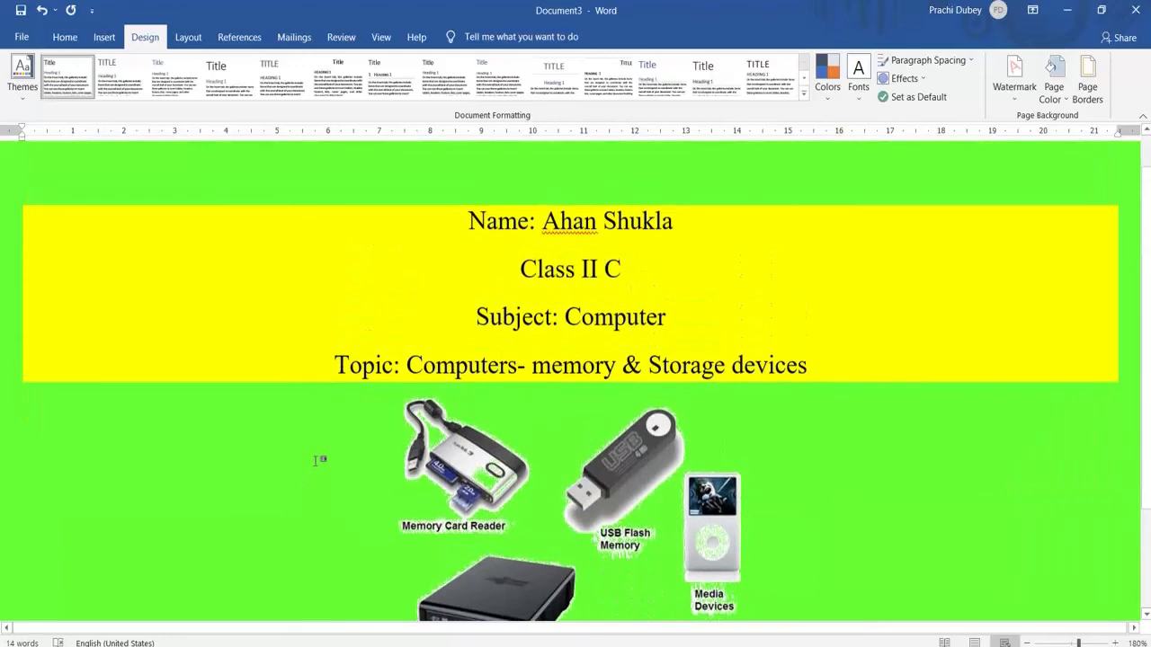
pyautogui.scroll(1, 315, 462)
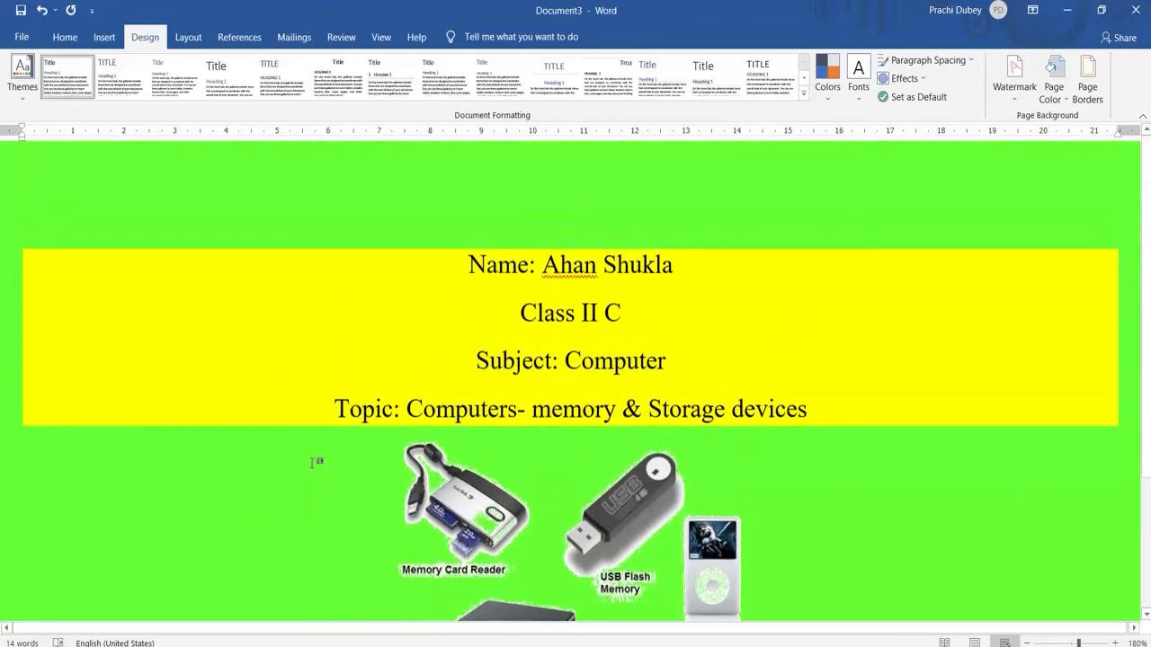
pyautogui.scroll(-4, 316, 463)
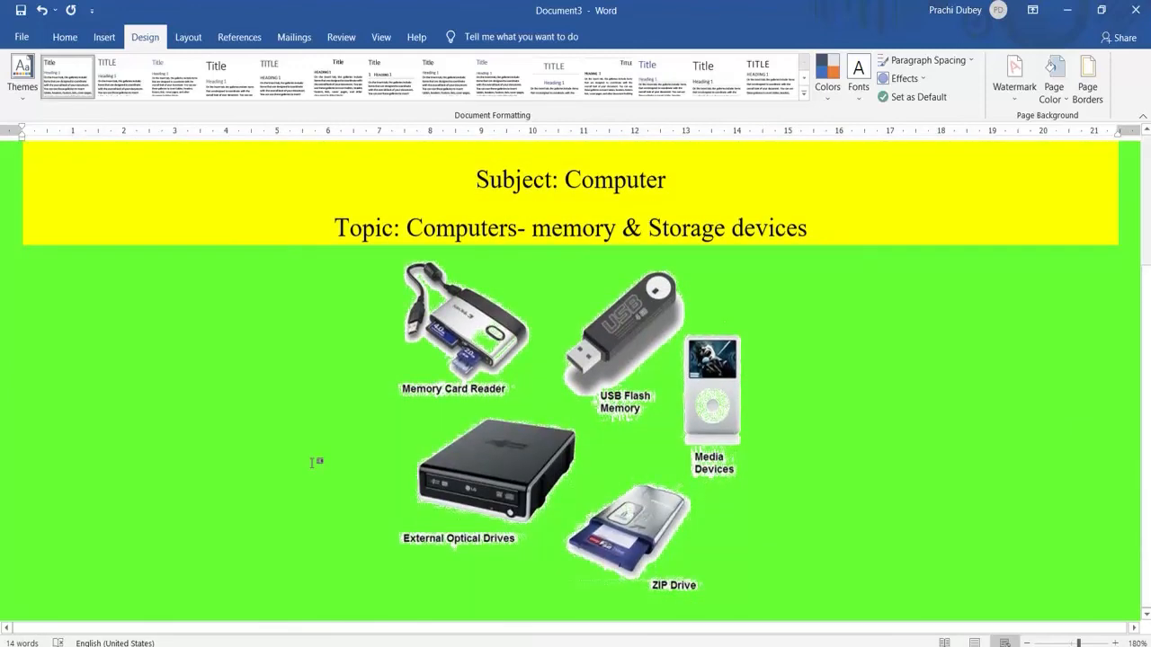
pyautogui.hotkey('alt', 'Tab')
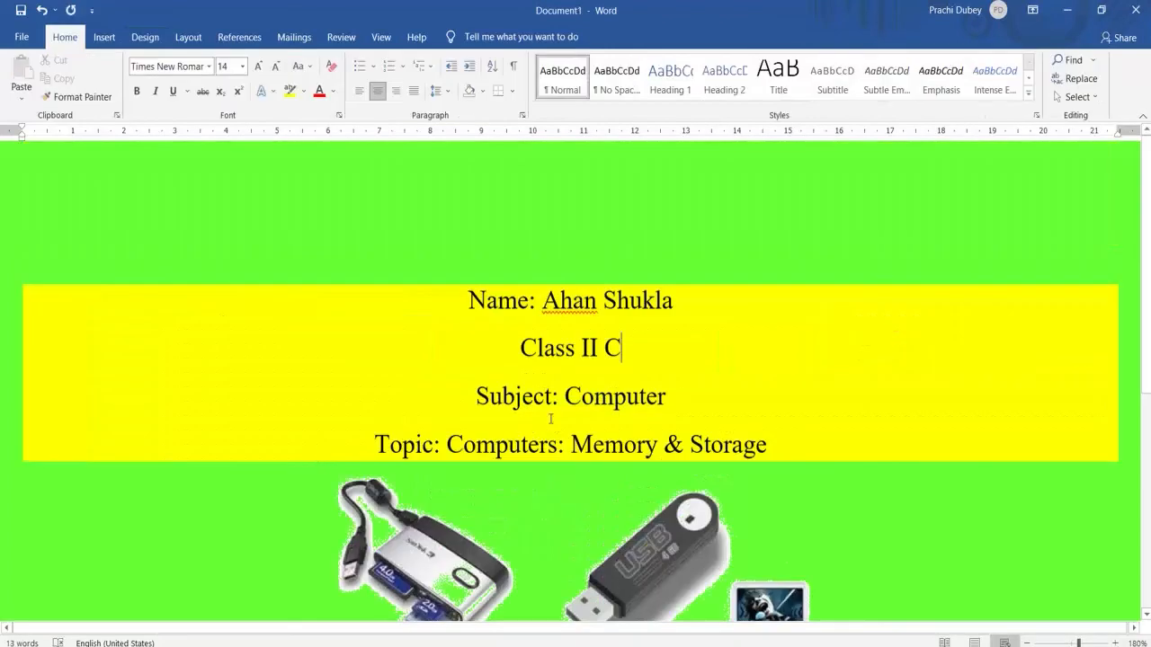
pyautogui.scroll(-9, 550, 418)
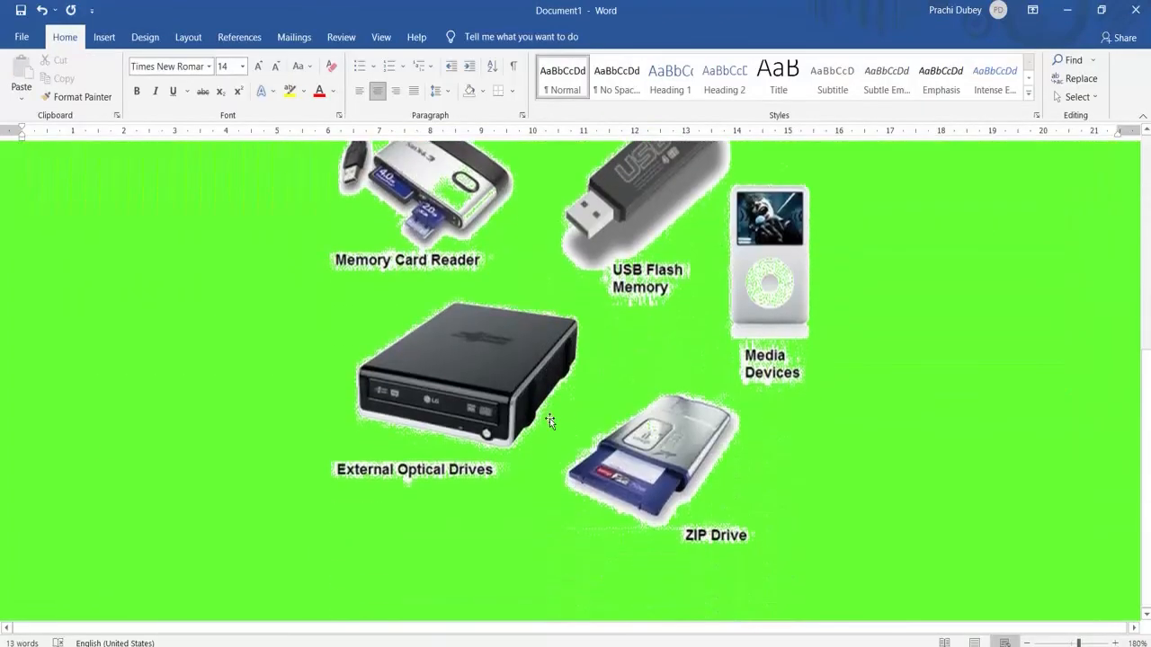
pyautogui.scroll(9, 549, 418)
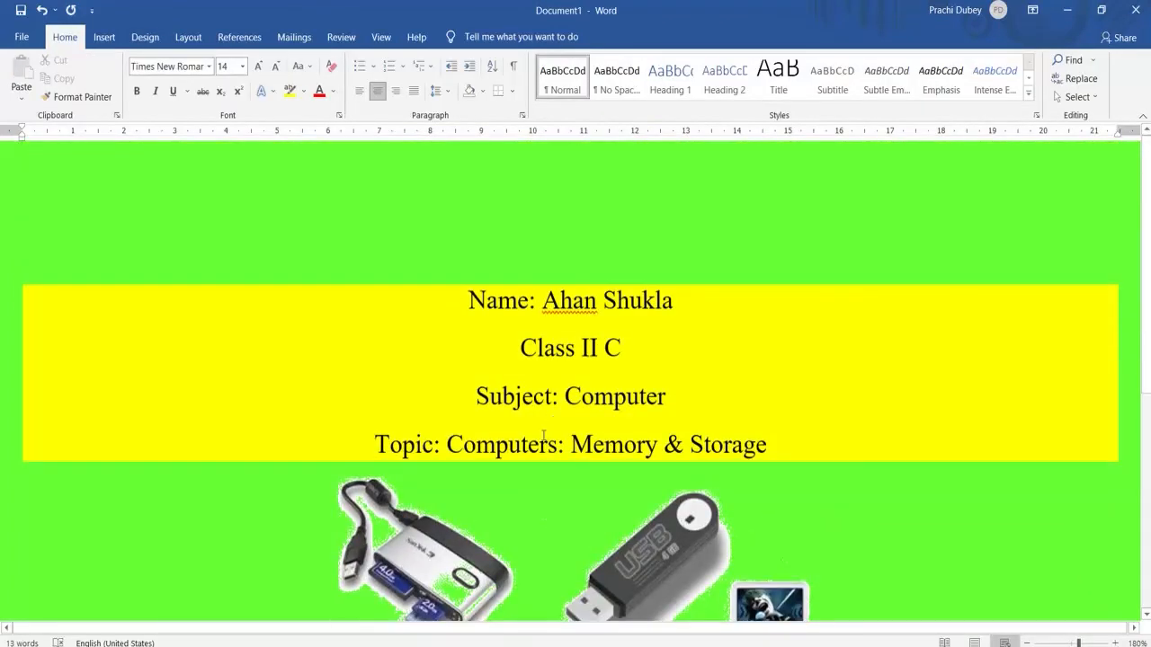
pyautogui.click(431, 553)
pyautogui.scroll(-5, 432, 554)
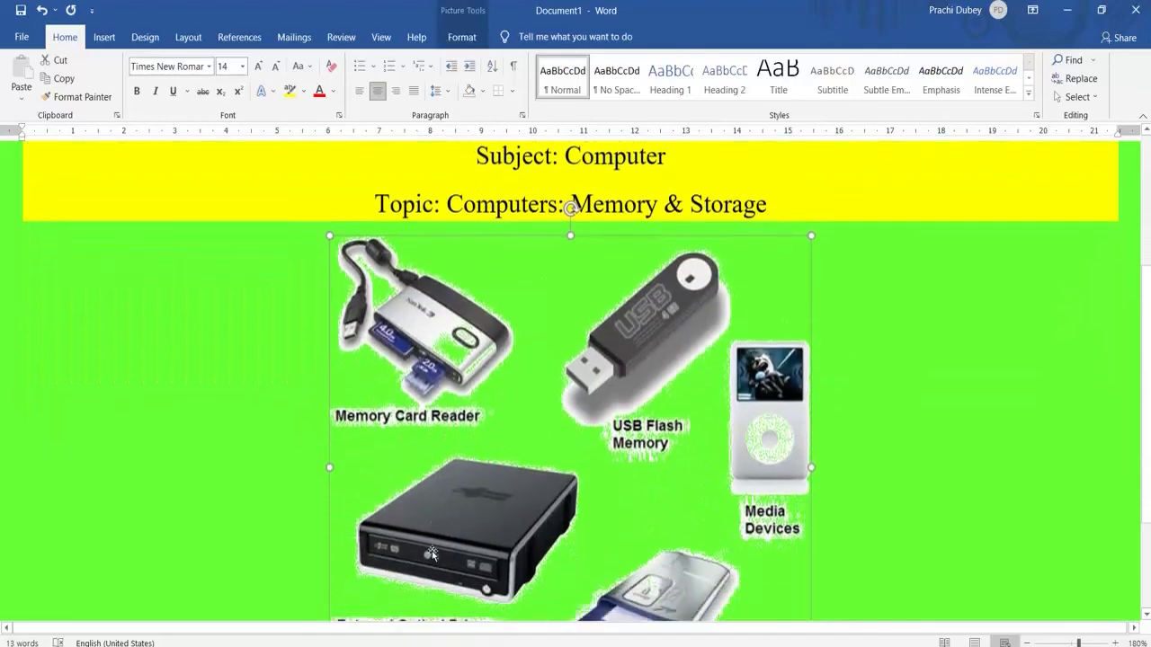
pyautogui.scroll(6, 432, 552)
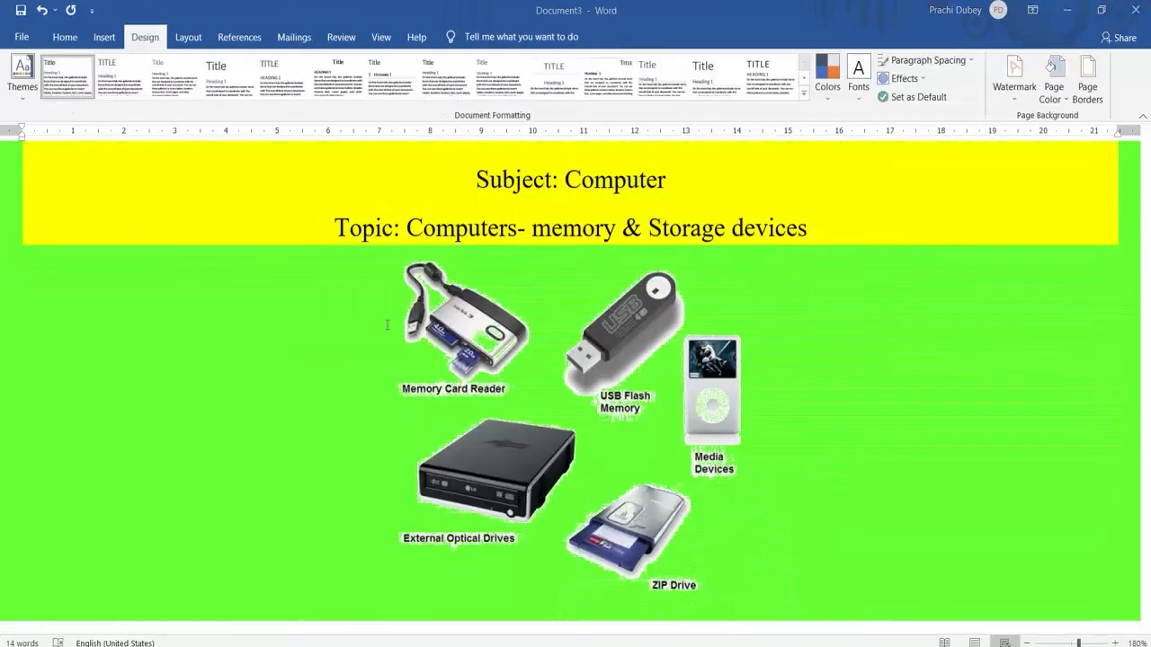
# Enlarge the storage-devices picture in Document3 proportionally and deselect it
pyautogui.click(468, 363)
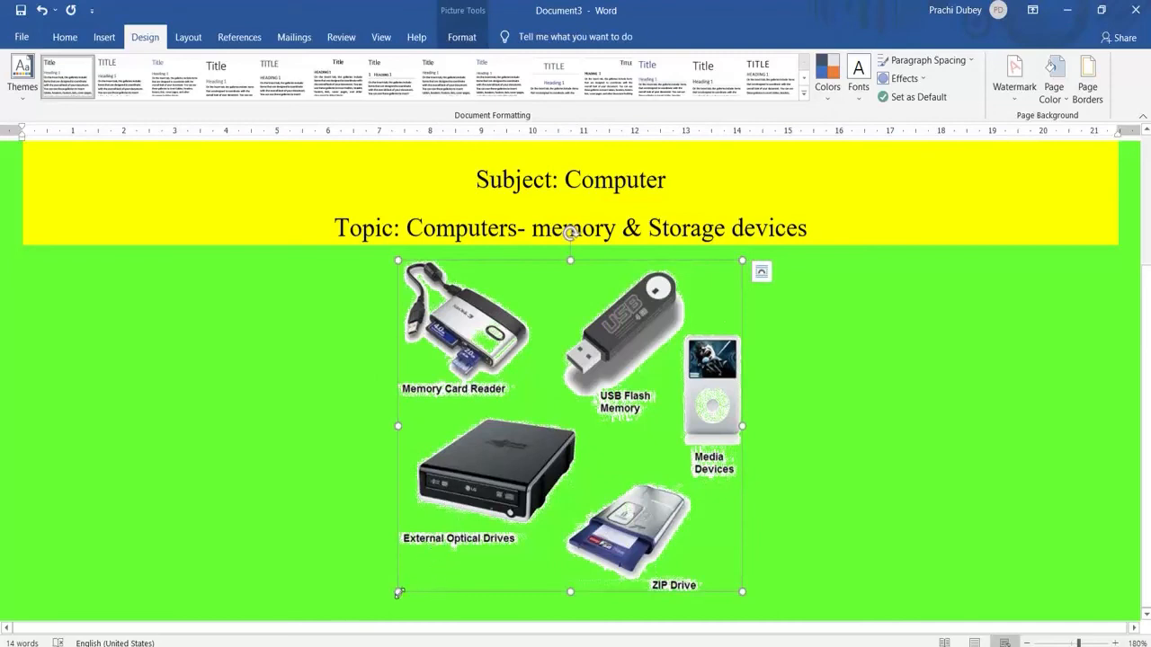
pyautogui.moveTo(398, 592); pyautogui.dragTo(342, 639)
pyautogui.click(262, 469)
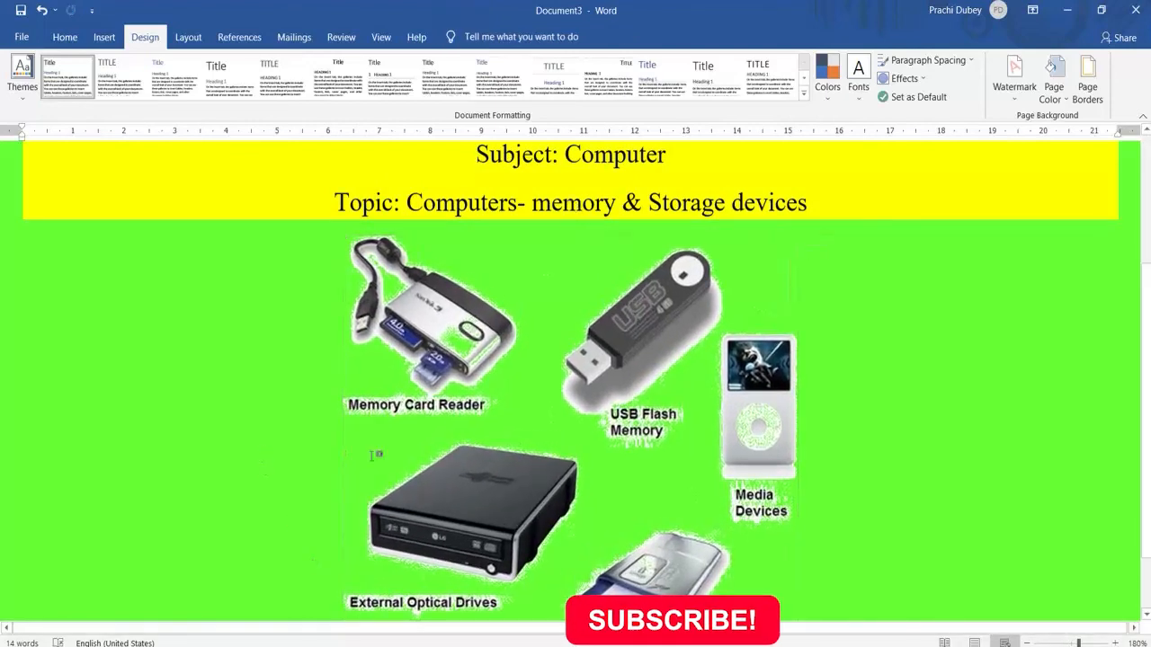
pyautogui.scroll(3, 947, 468)
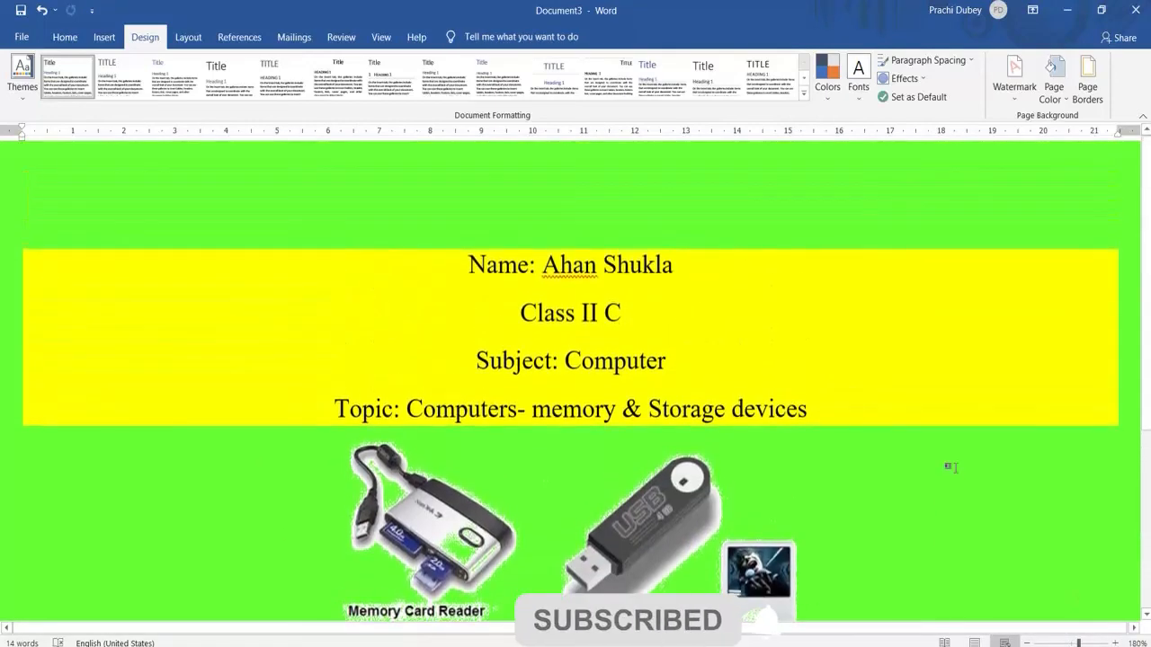
pyautogui.scroll(-5, 951, 467)
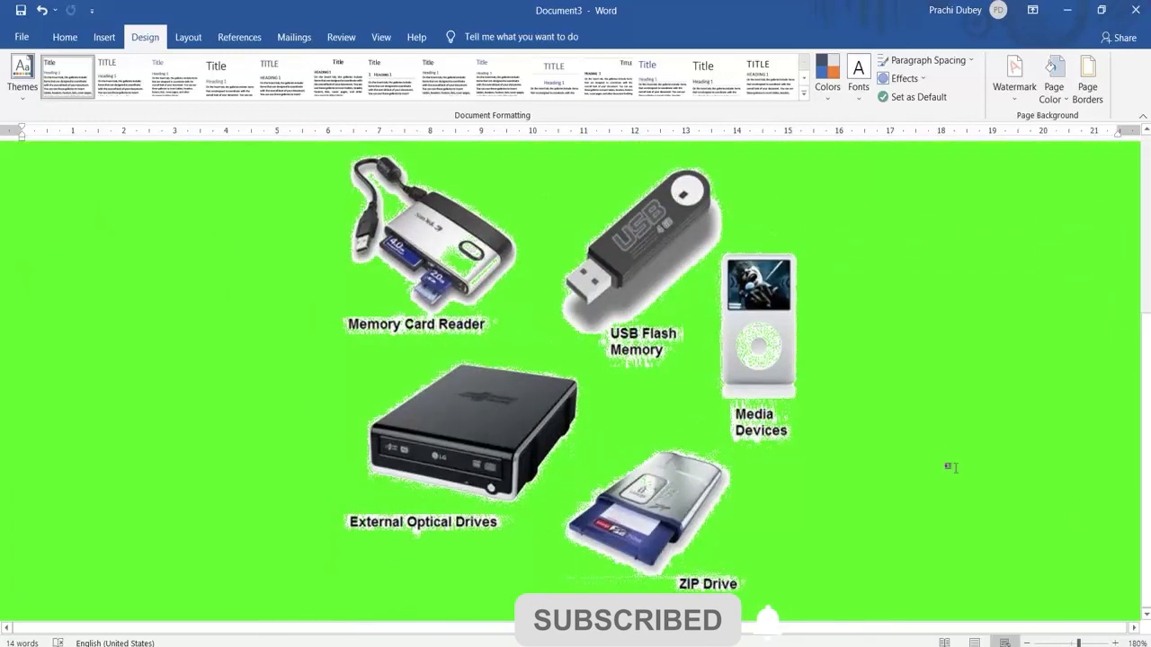
pyautogui.scroll(4, 950, 467)
pyautogui.scroll(-4, 951, 467)
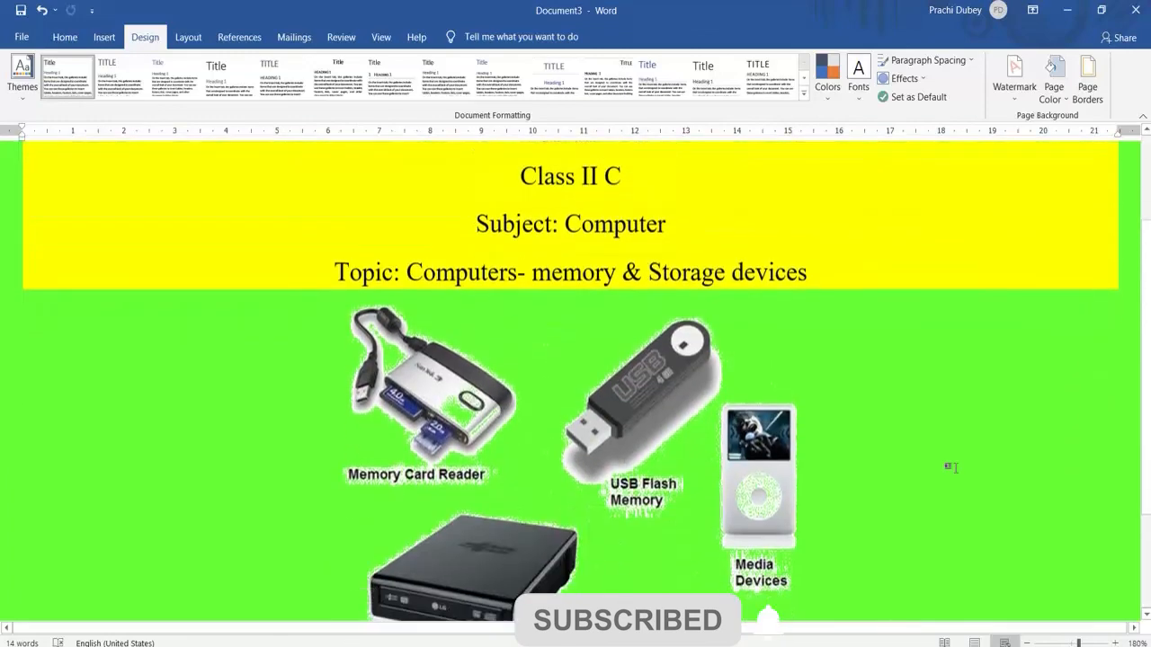